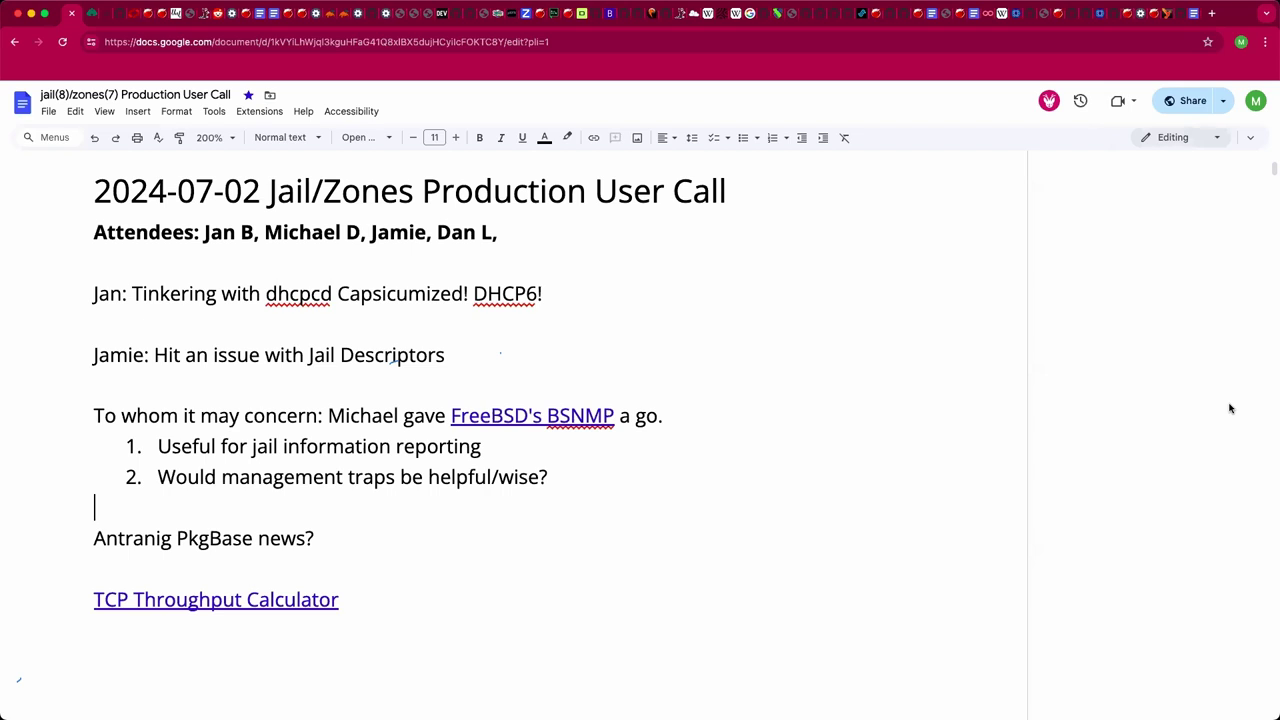
# Step: Scroll through the call notes to review the attendee line, topic notes and BSNMP list
pyautogui.scroll(-1, 1230, 408)
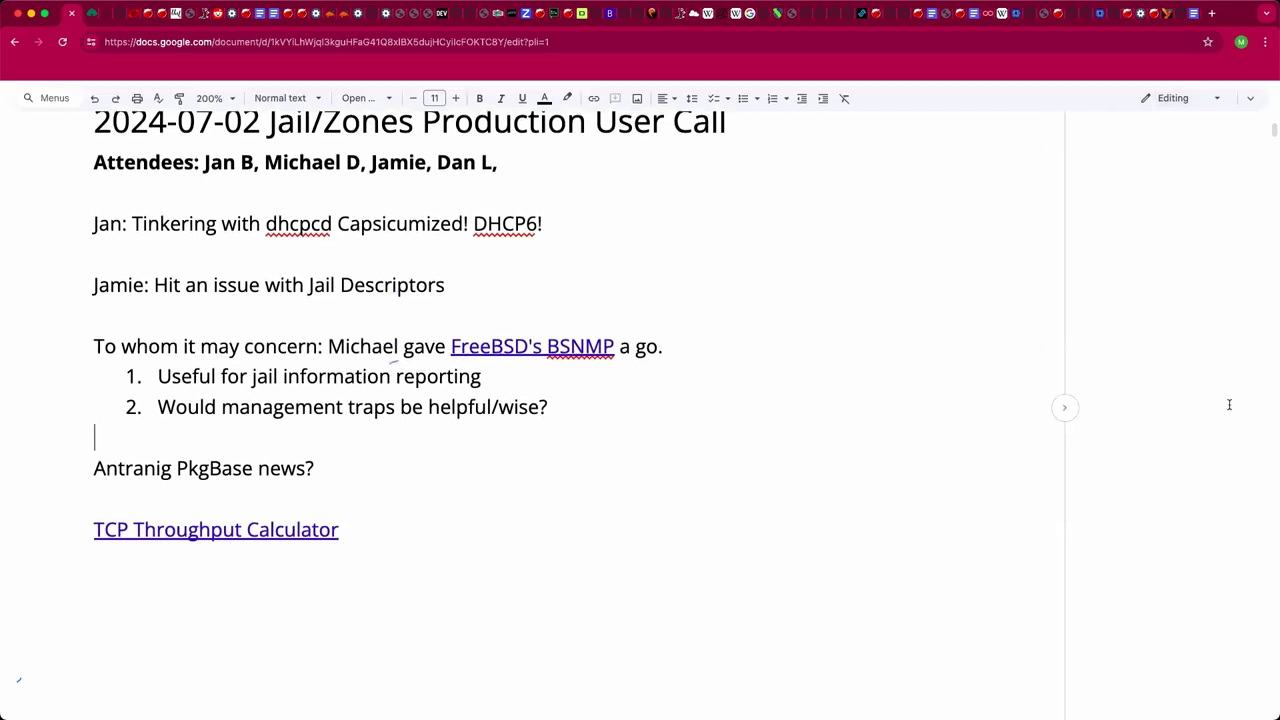
pyautogui.scroll(1, 1229, 404)
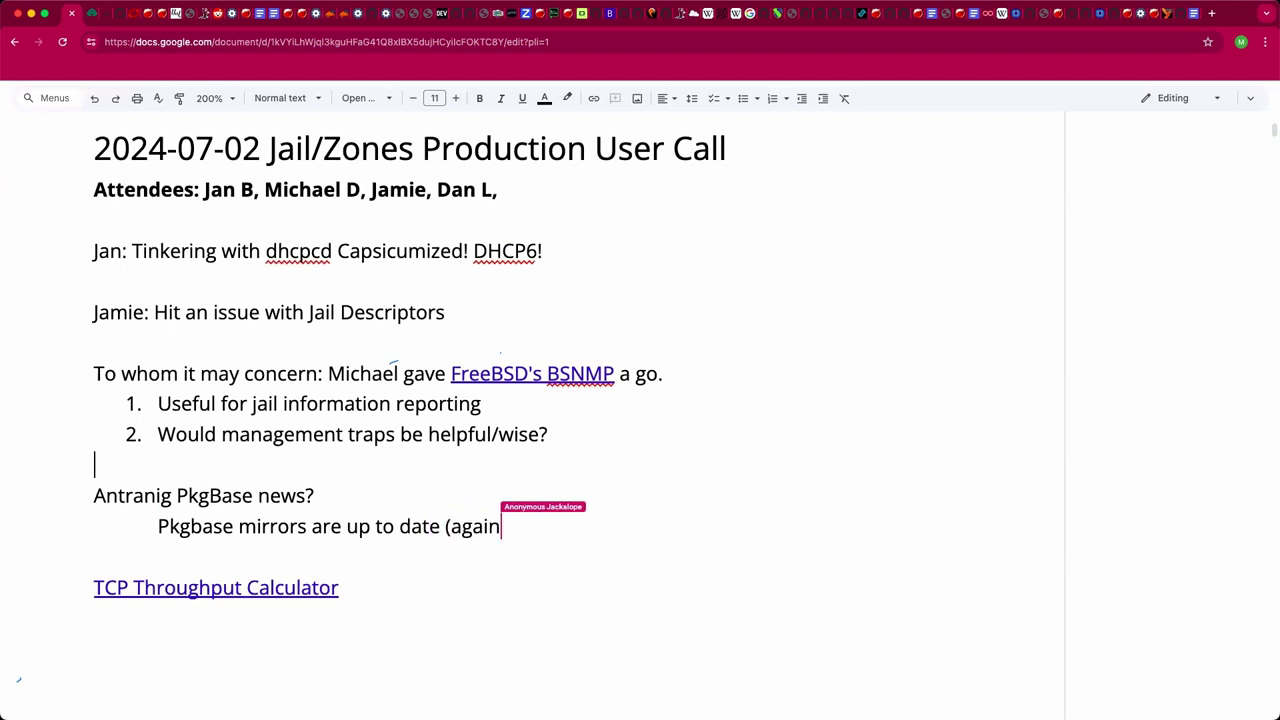
# Step: After 'Jail Descriptors', note that kqueue notifications report process forks, process IDs and parent IDs
pyautogui.click(535, 314)
pyautogui.write(': Looking at kqueue noti')
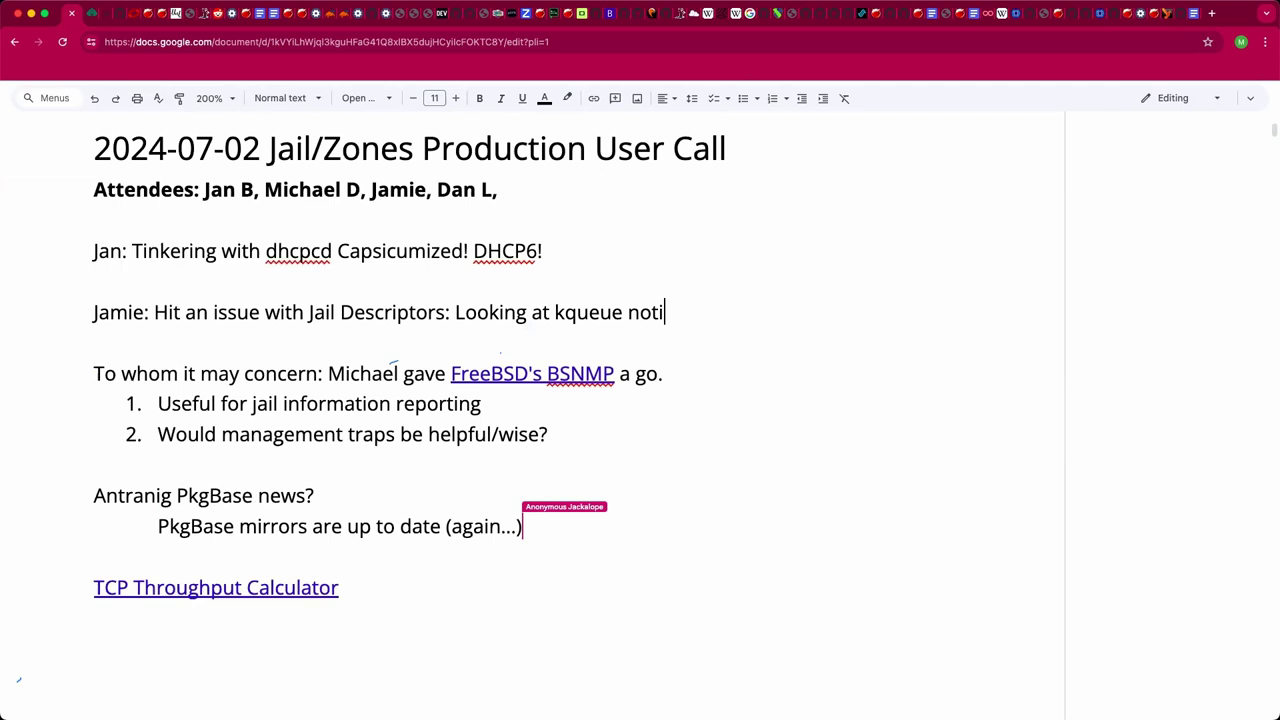
pyautogui.write('fications.')
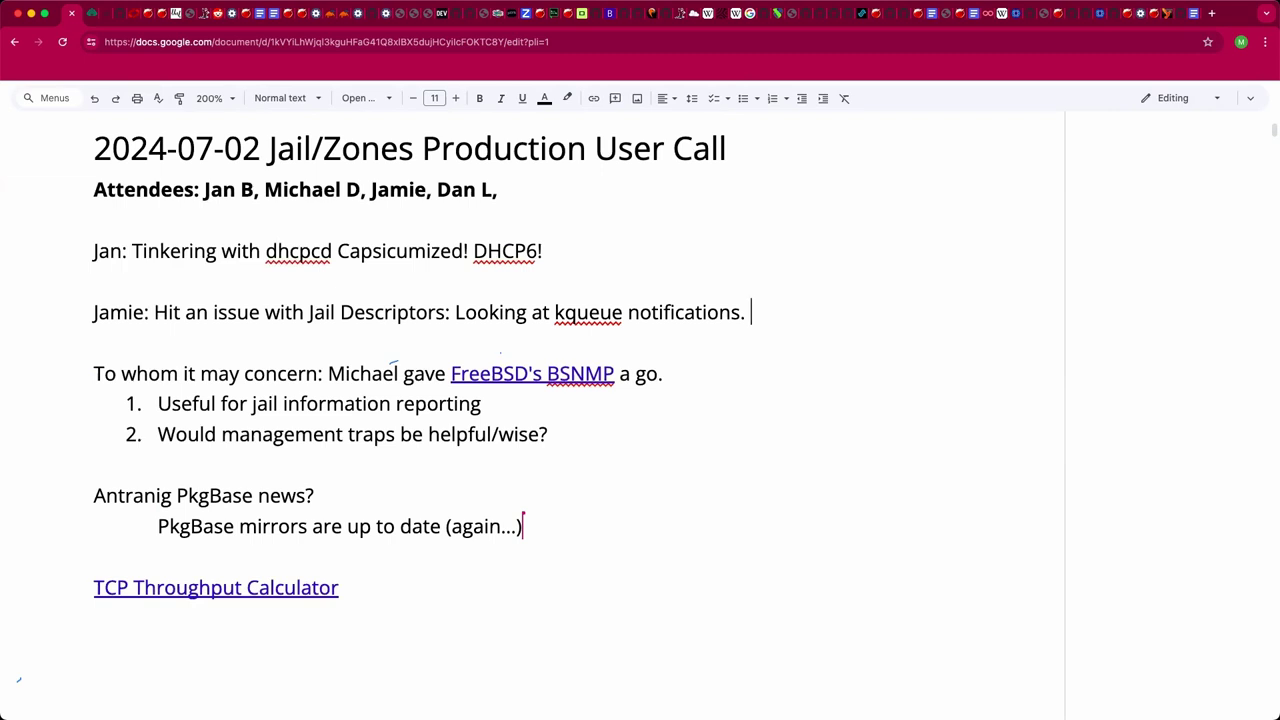
pyautogui.write('You can be notified when a process forks')
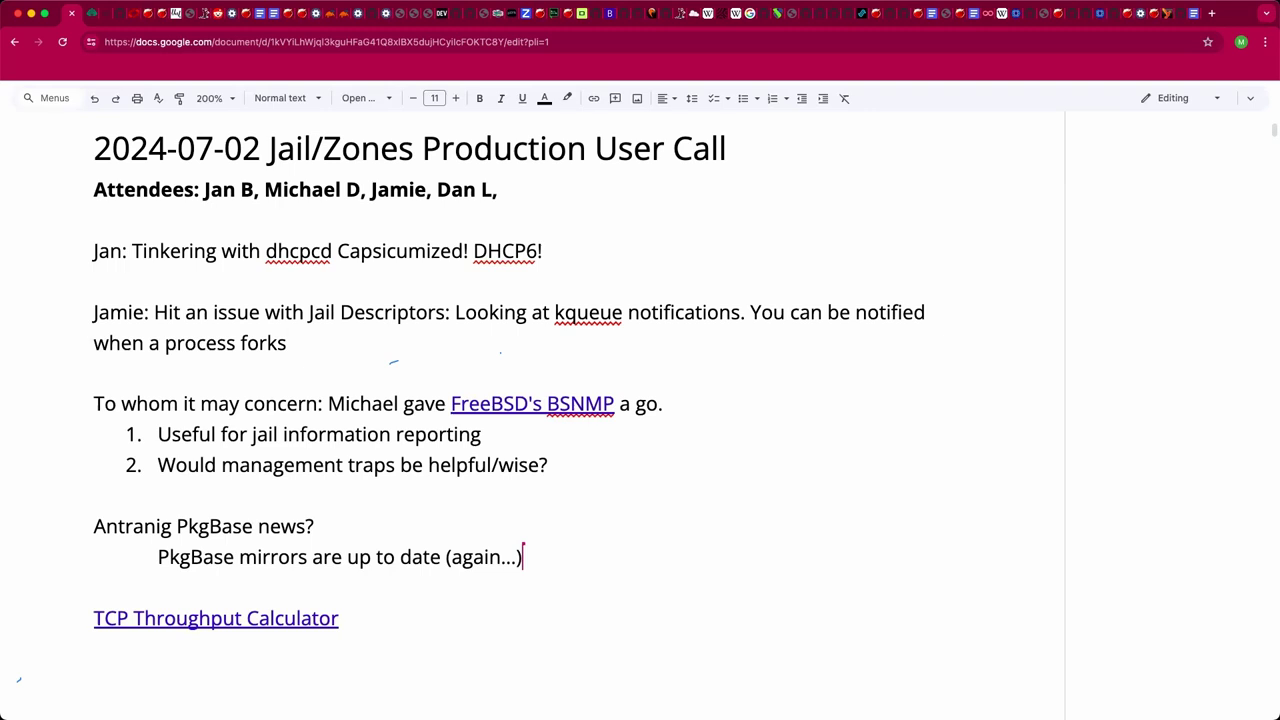
pyautogui.write('...')
pyautogui.write('With jails it all through')
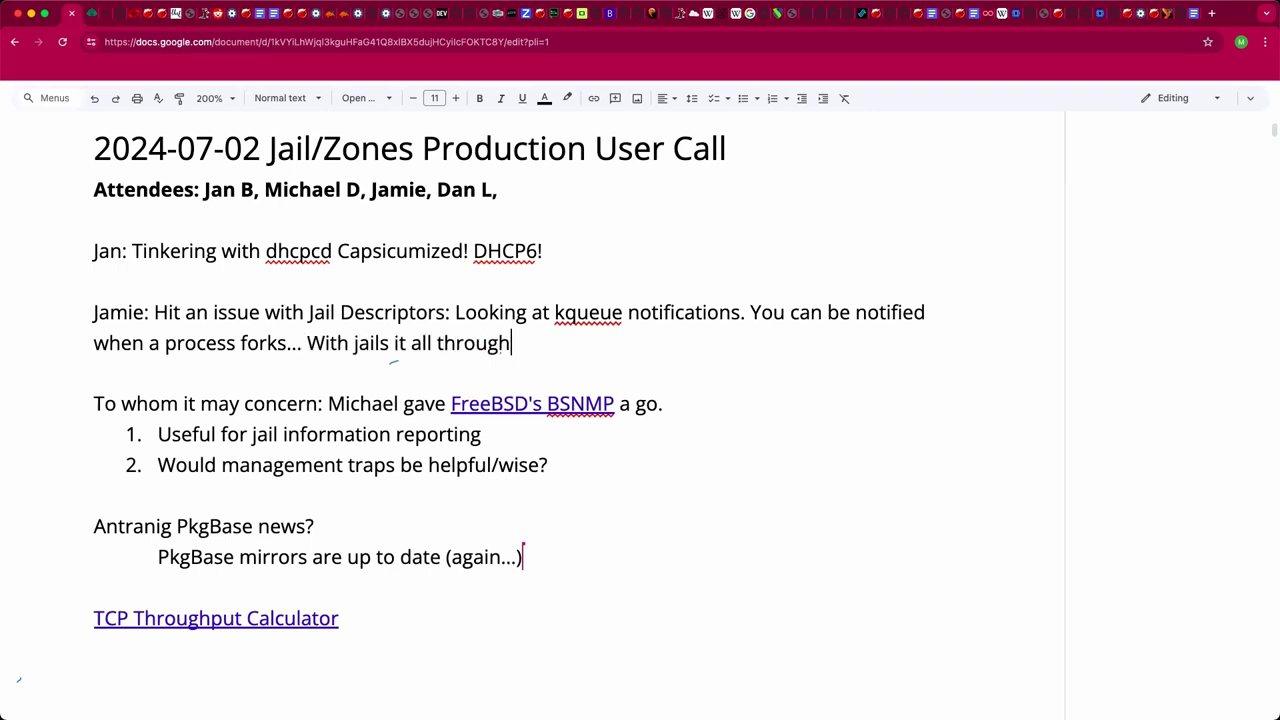
pyautogui.write(' process ID. ')
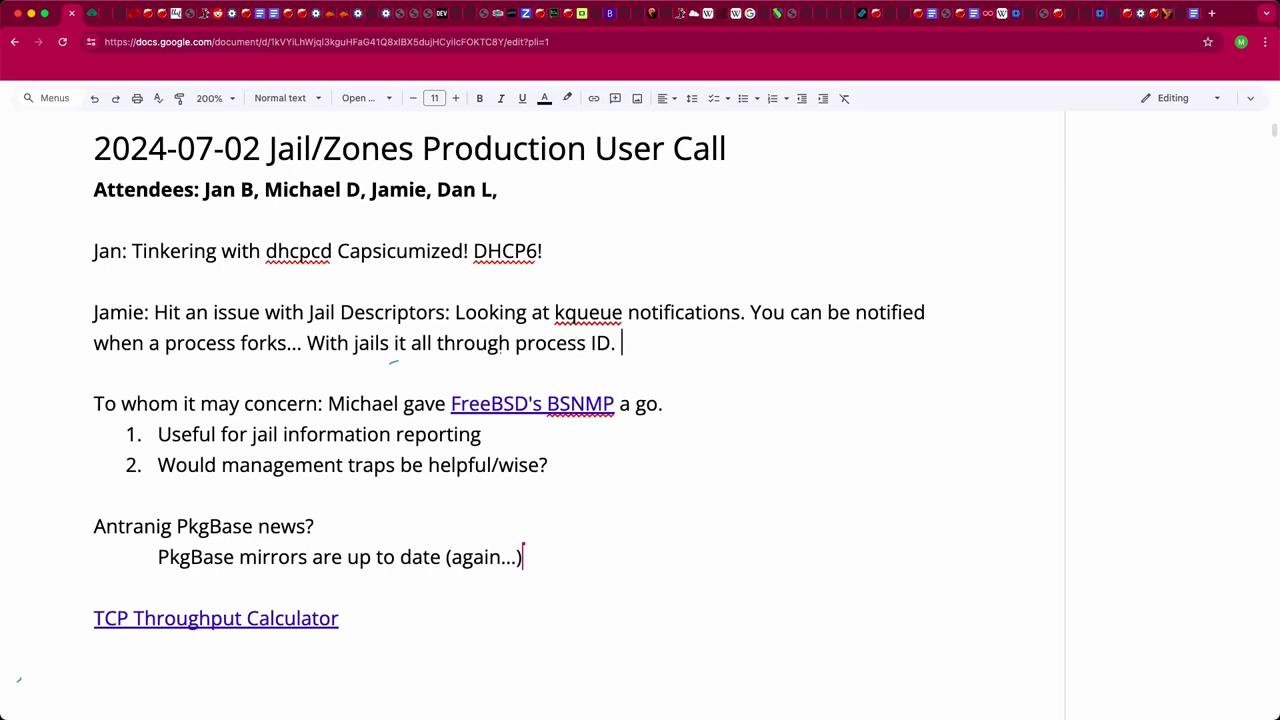
pyautogui.write("Here's my")
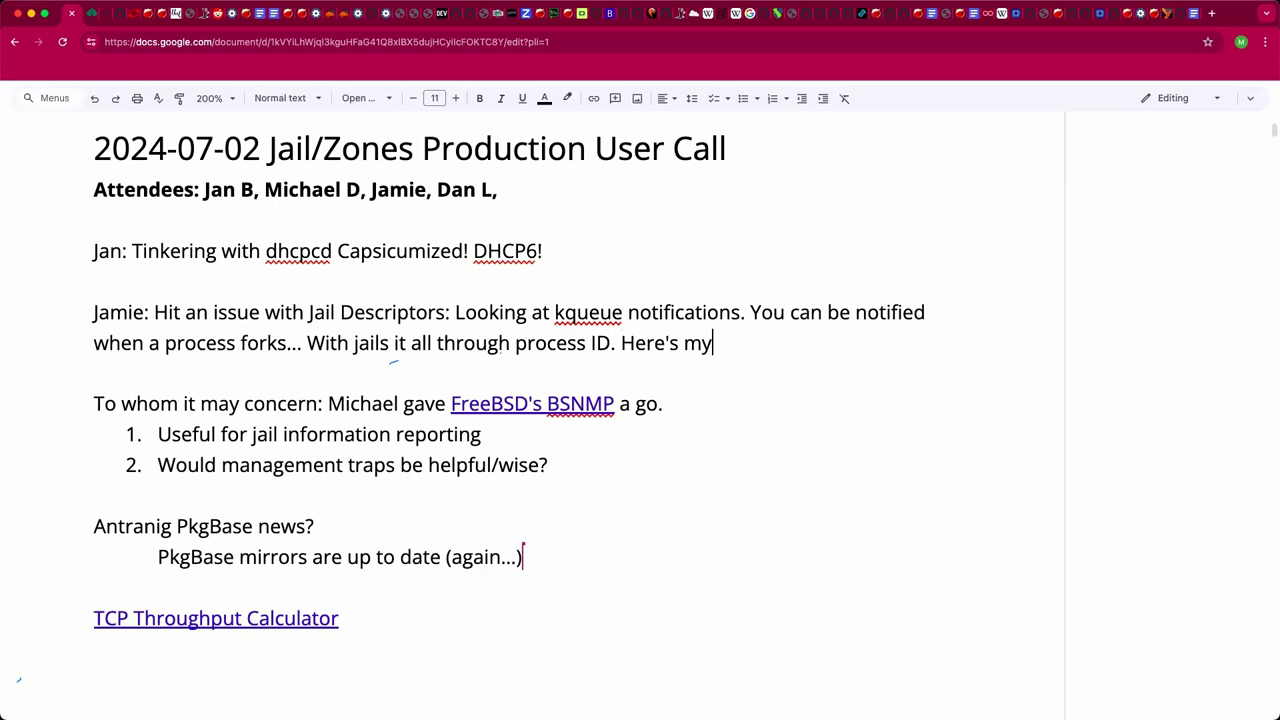
pyautogui.write(' ID and parent ')
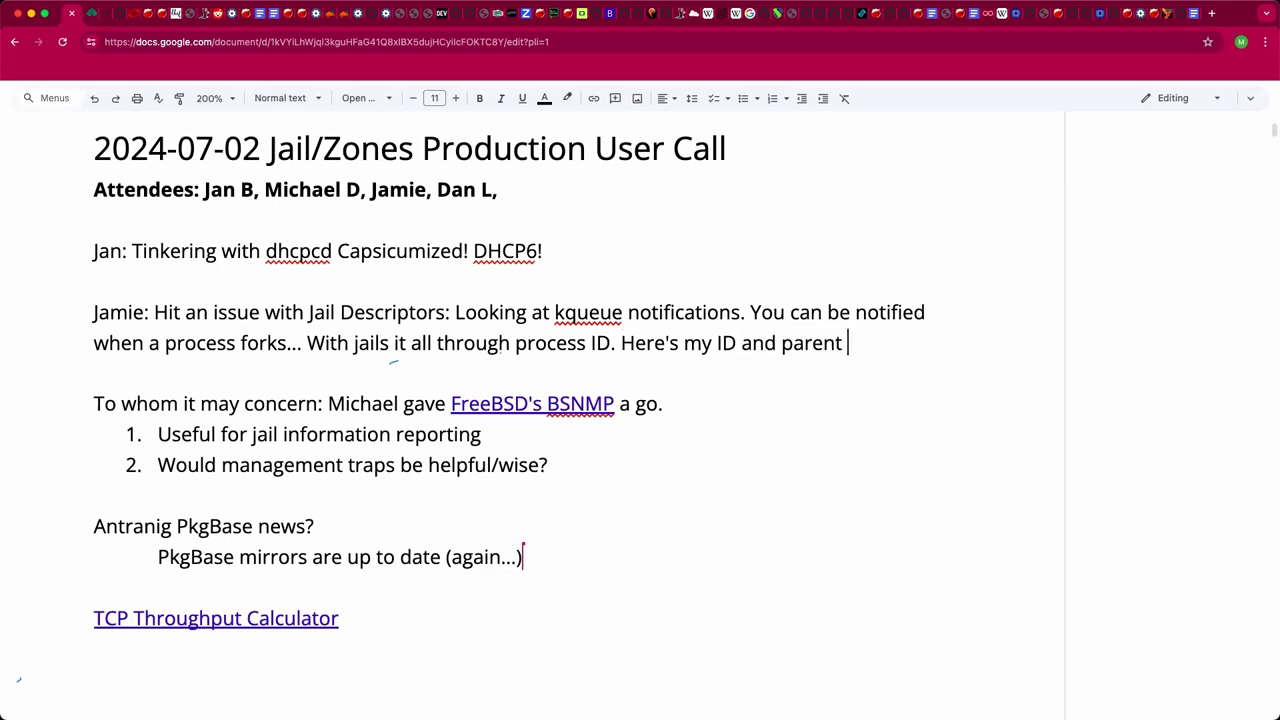
pyautogui.write("ID. Fork: Here's the ")
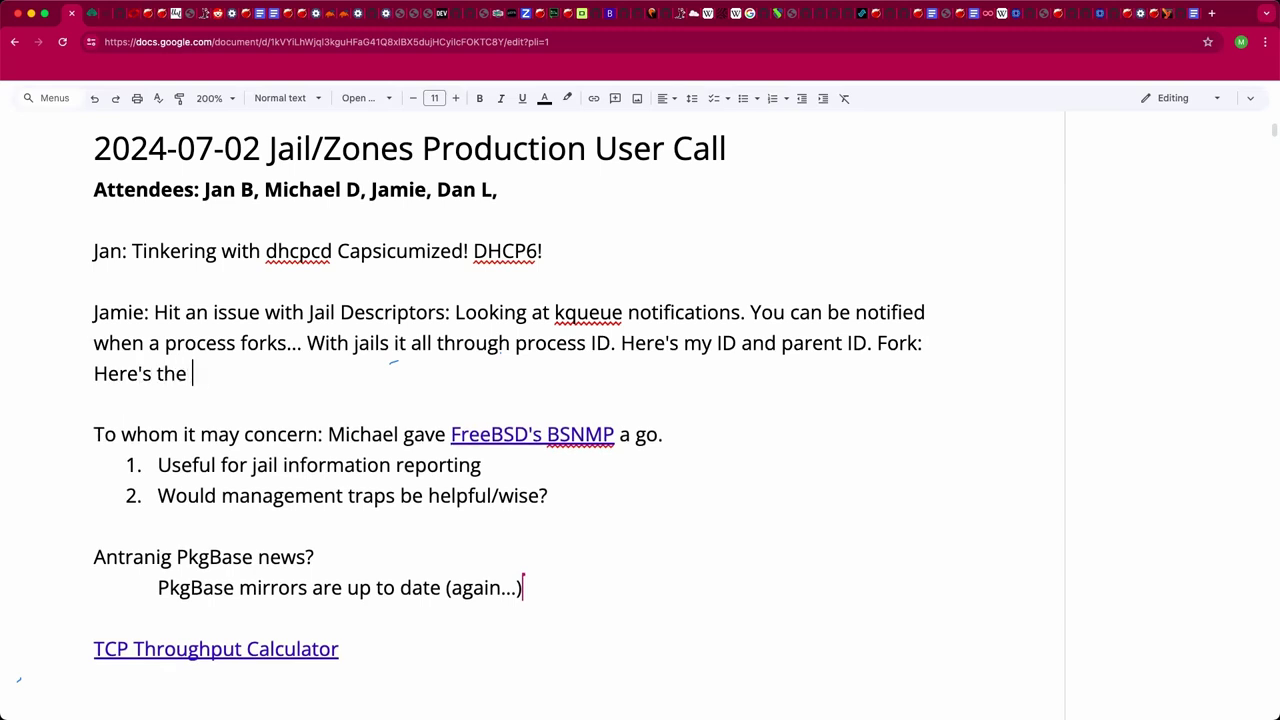
pyautogui.write('process of the')
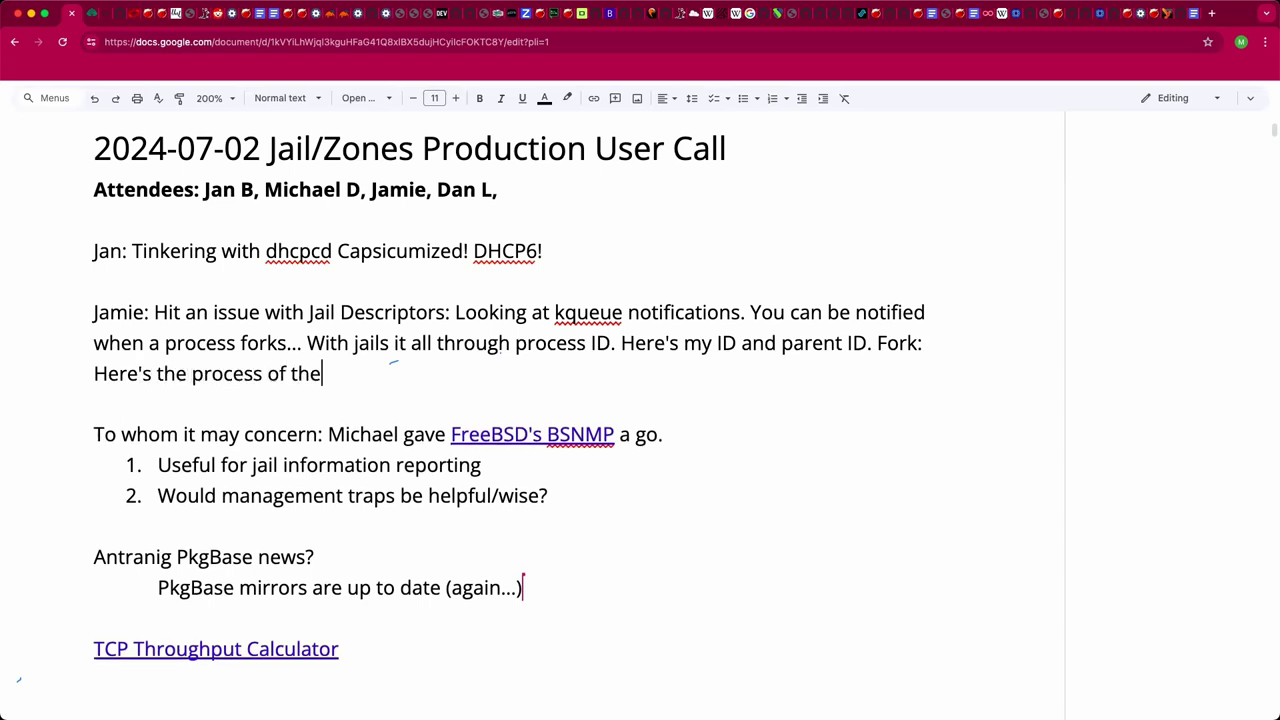
# Step: Replace 'process' with 'ID' and add that with descriptors a forked process could have a race condition
pyautogui.doubleClick(230, 377)
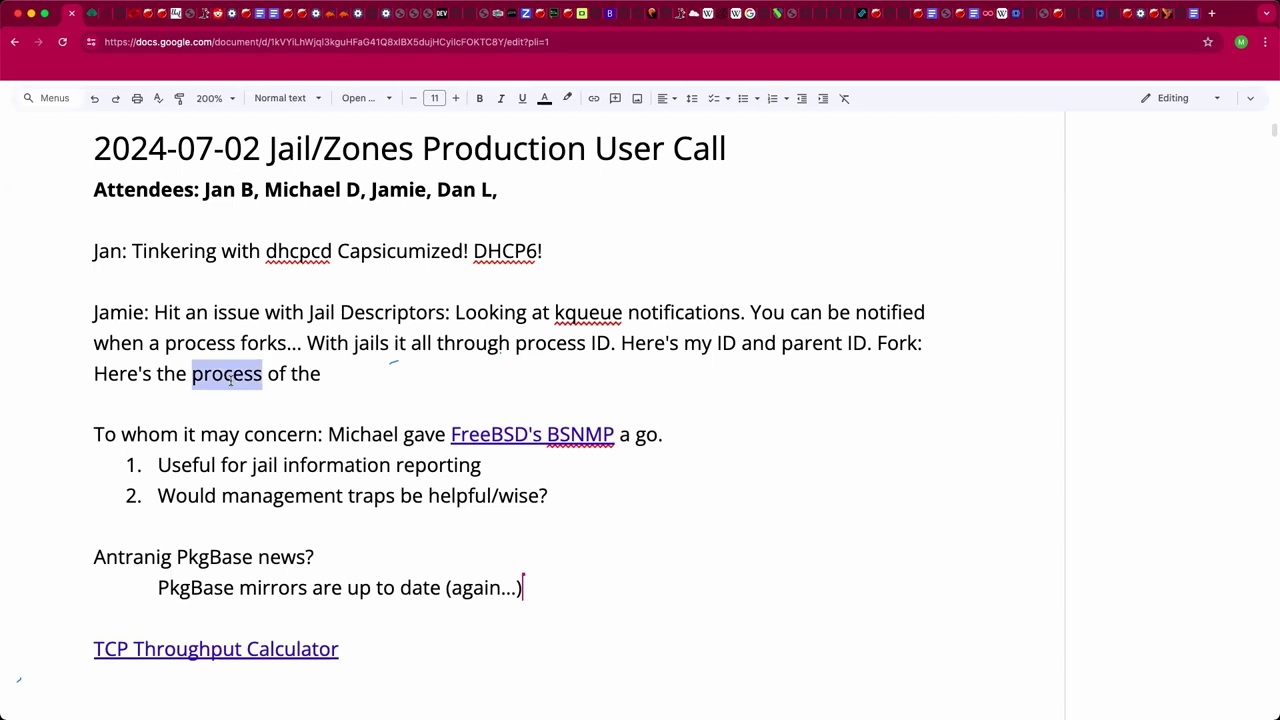
pyautogui.write('ID')
pyautogui.press('End')
pyautogui.write('forked proc')
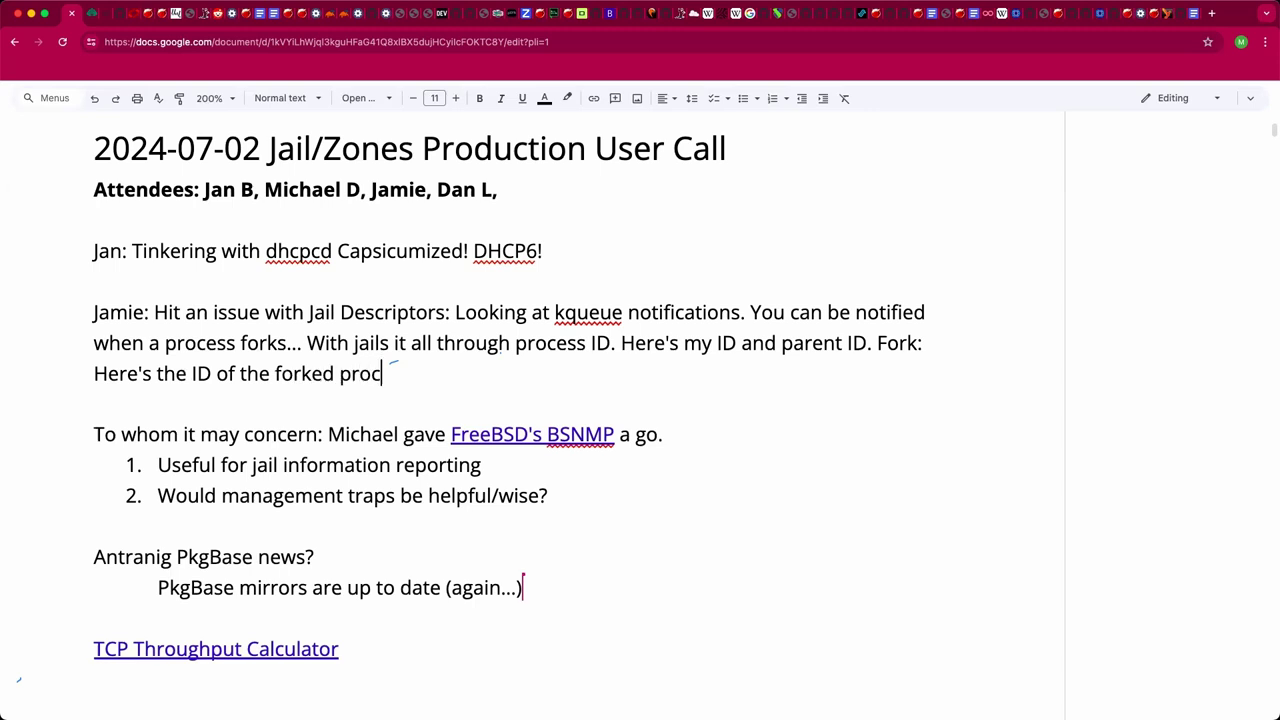
pyautogui.write('ess. With descriptors... ')
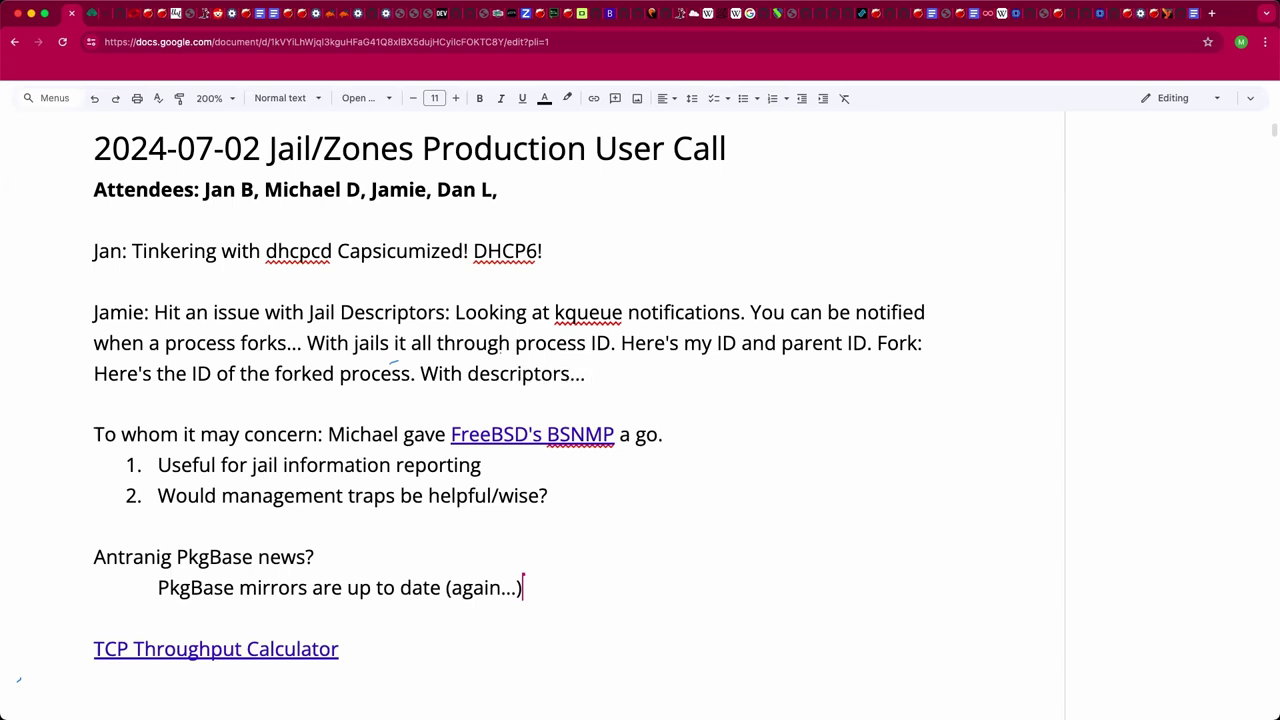
pyautogui.write('cou')
pyautogui.press('BackSpace')
pyautogui.write('uld have a race condition.')
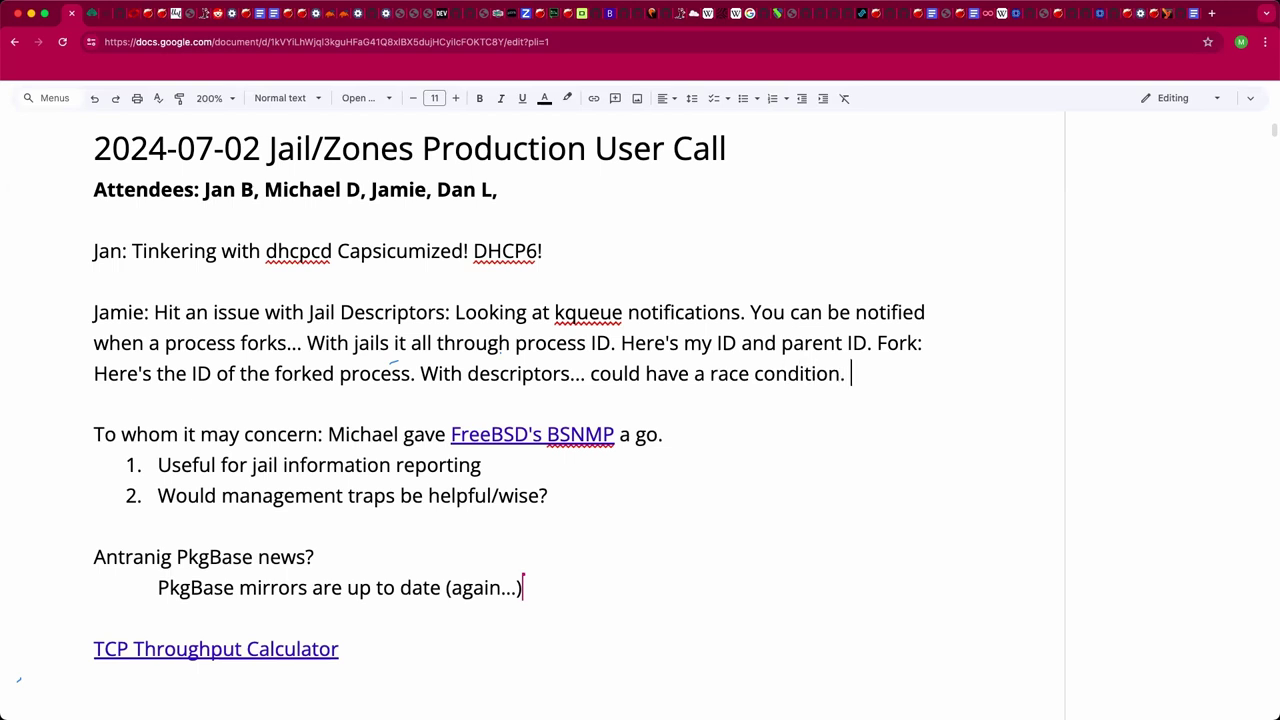
pyautogui.write(" Can't give a file d")
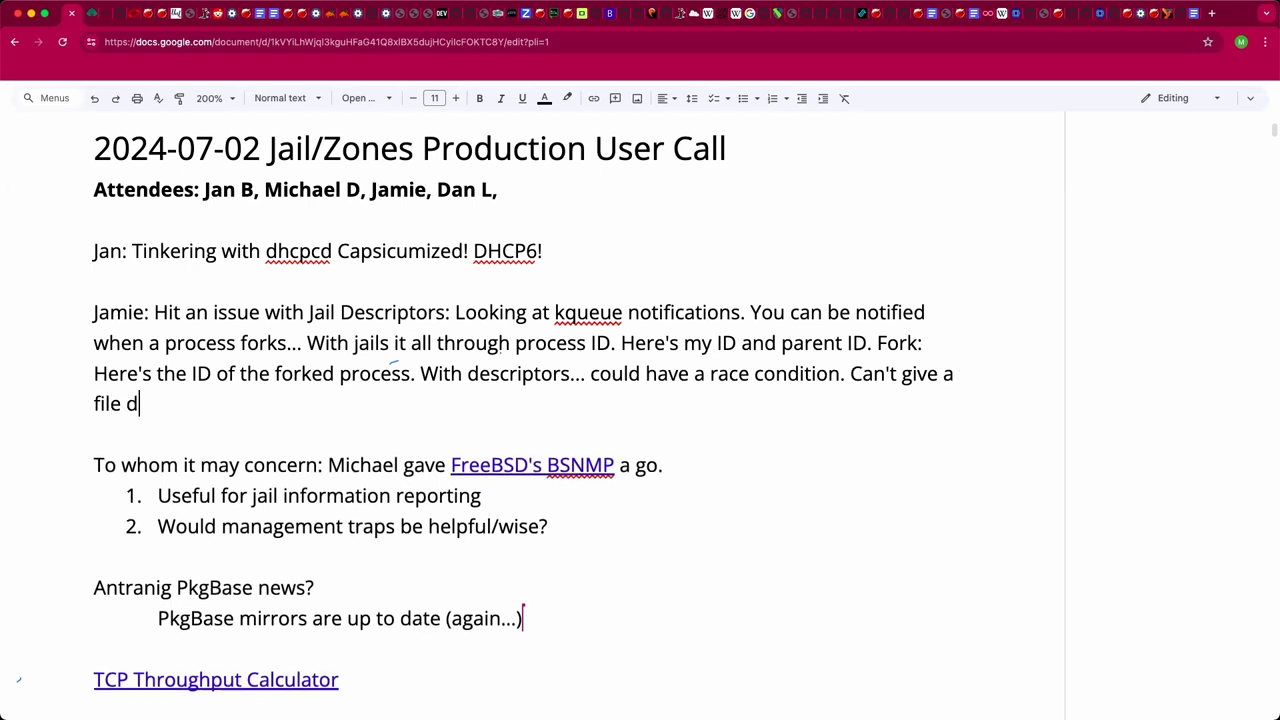
pyautogui.write('escritp')
# Step: Add that kqueue can't give a file descriptor, just an ID, and operates on file descriptors, then begin the 'Notify all things on' quote
pyautogui.press('BackSpace')
pyautogui.press('BackSpace')
pyautogui.write('ptor ')
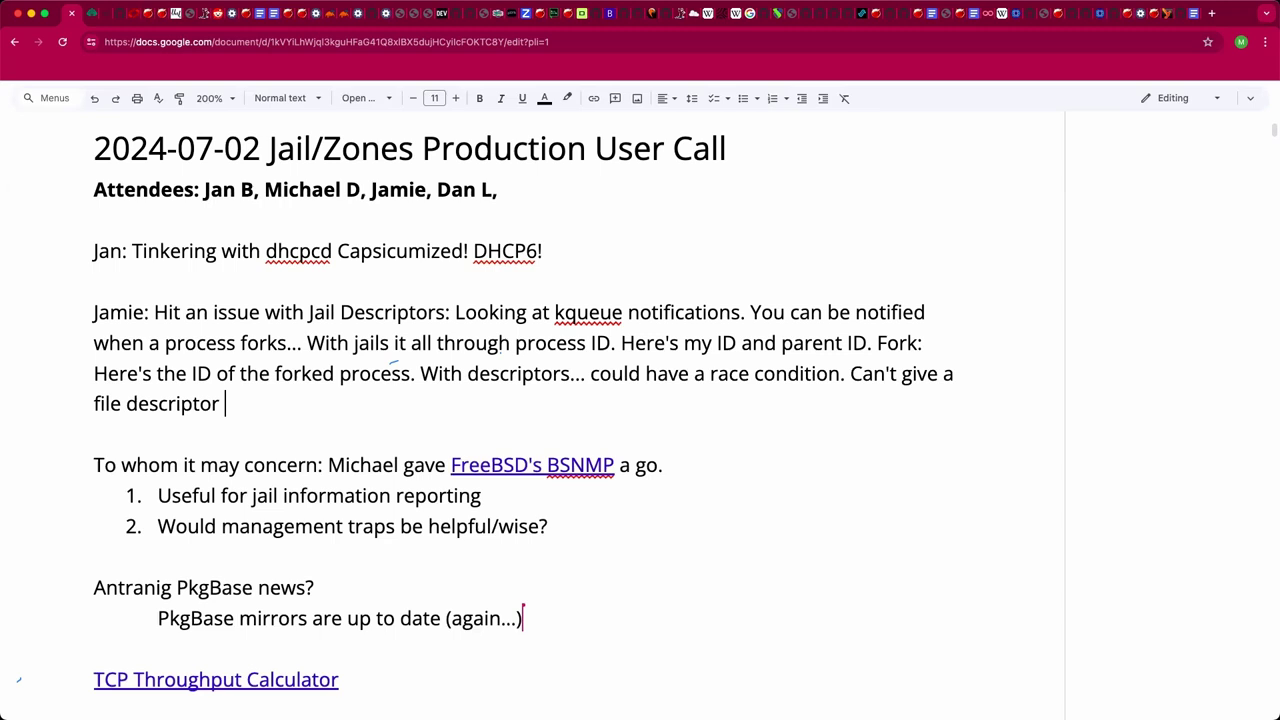
pyautogui.write('with kqueue')
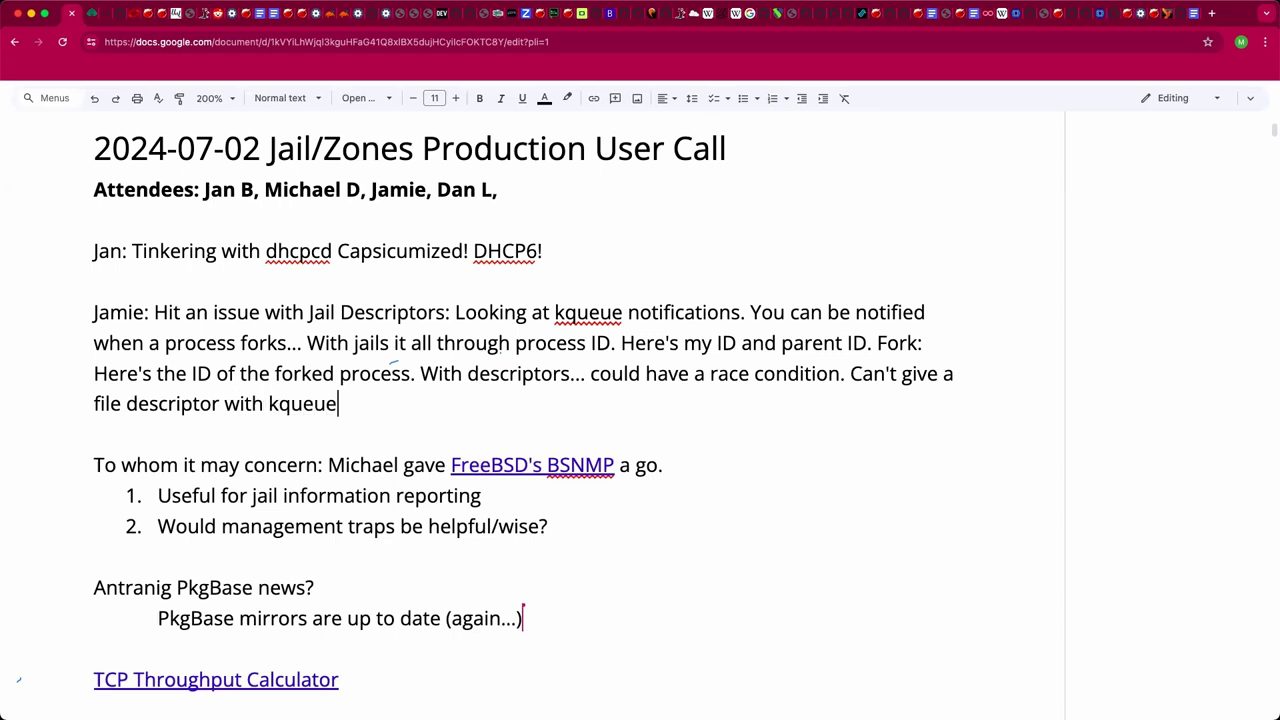
pyautogui.write(', just a PID')
pyautogui.press('BackSpace')
pyautogui.press('BackSpace')
pyautogui.press('BackSpace')
pyautogui.press('BackSpace')
pyautogui.write('n ID.')
pyautogui.write(' kqueue')
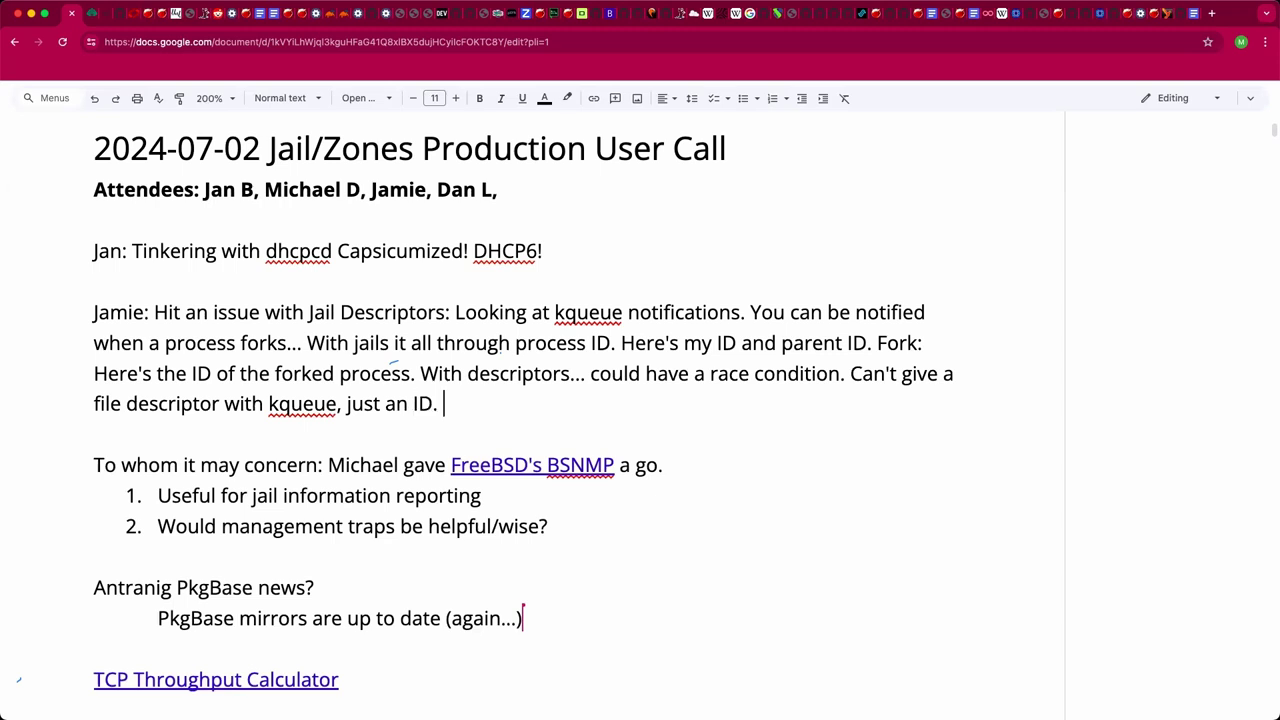
pyautogui.write(' operates on file descript')
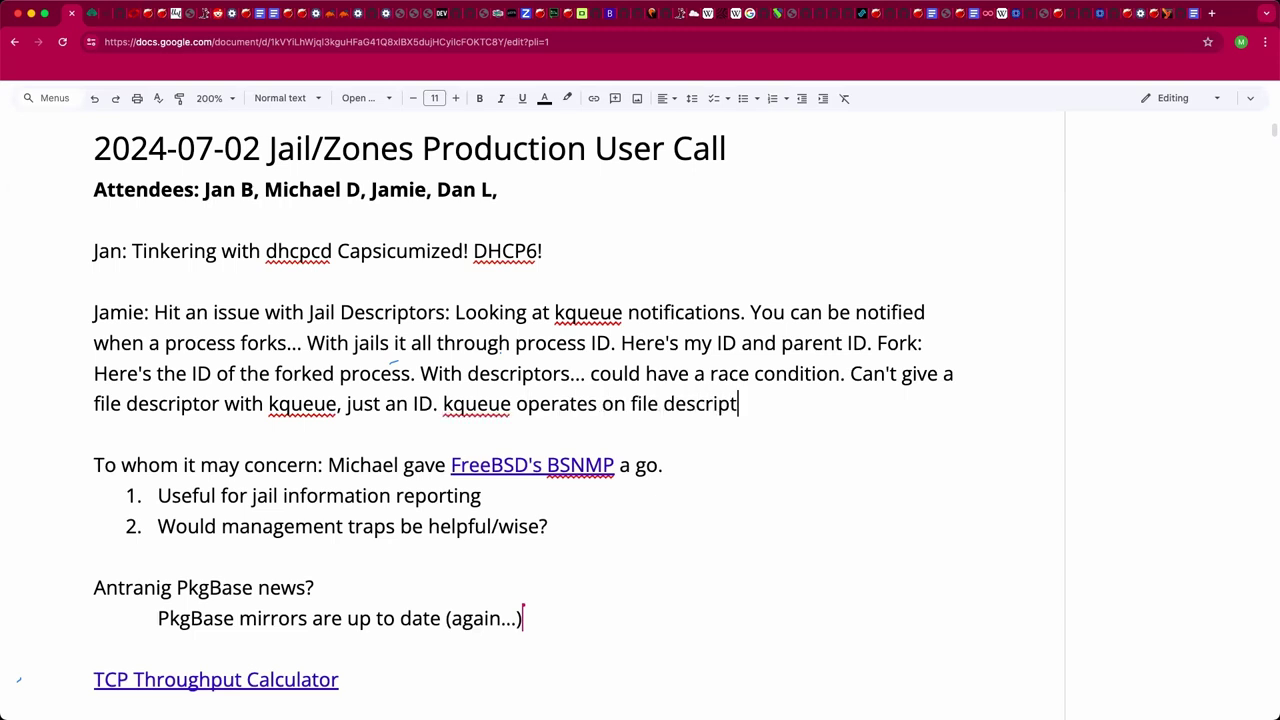
pyautogui.write('ors. "Notif')
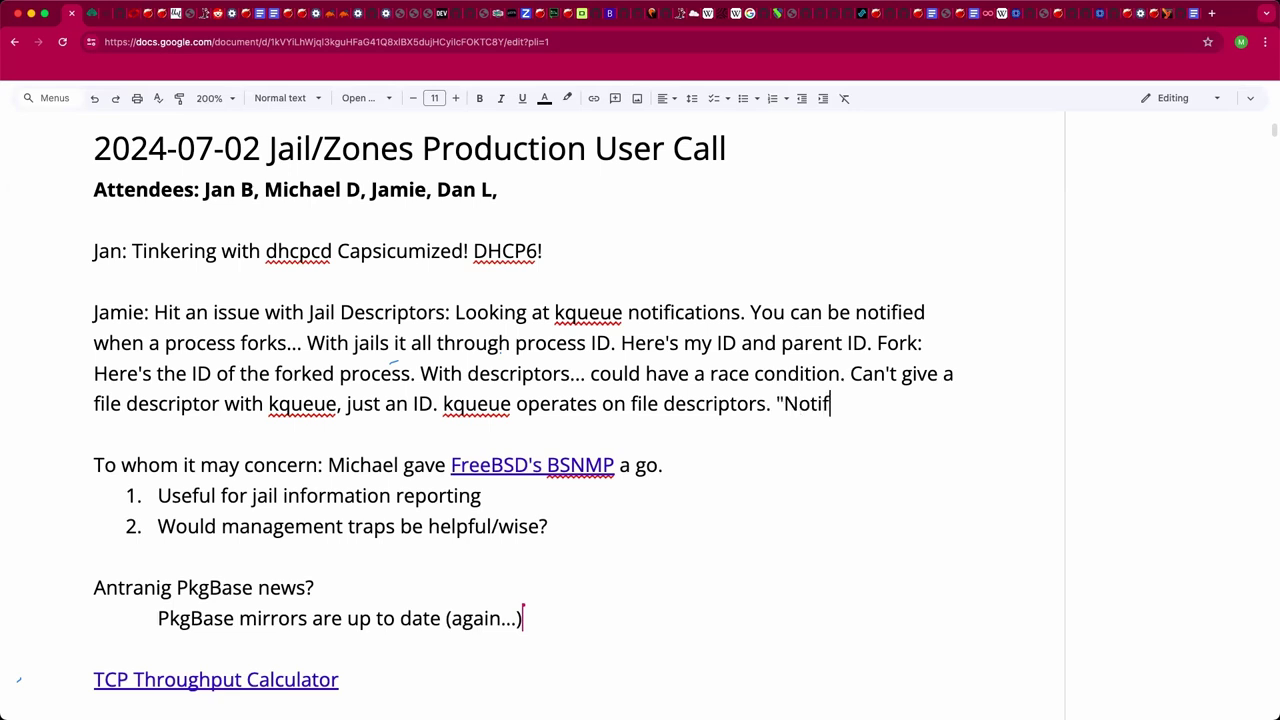
pyautogui.write('y all tihngs on t')
# Step: Finish the quote: 'Notify all things on this kqueue descriptor', not this file descriptor
pyautogui.press('BackSpace')
pyautogui.press('BackSpace')
pyautogui.press('BackSpace')
pyautogui.write('n this k')
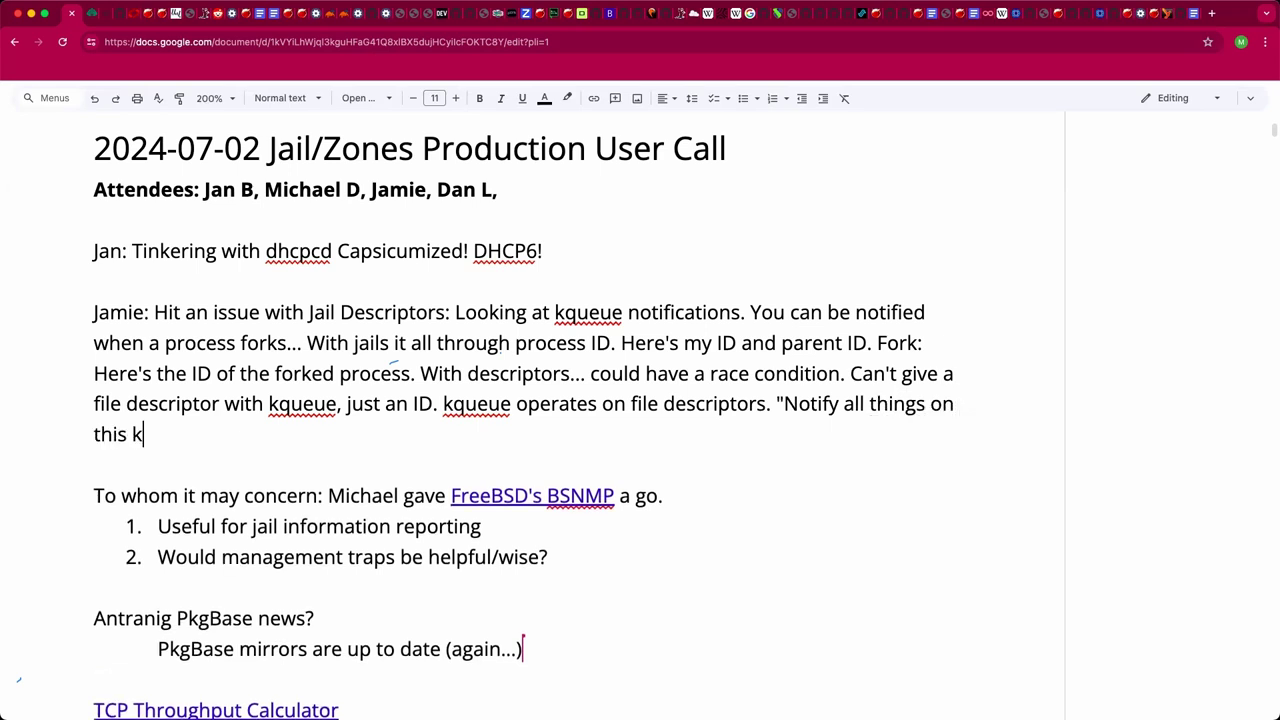
pyautogui.write('queue descritp')
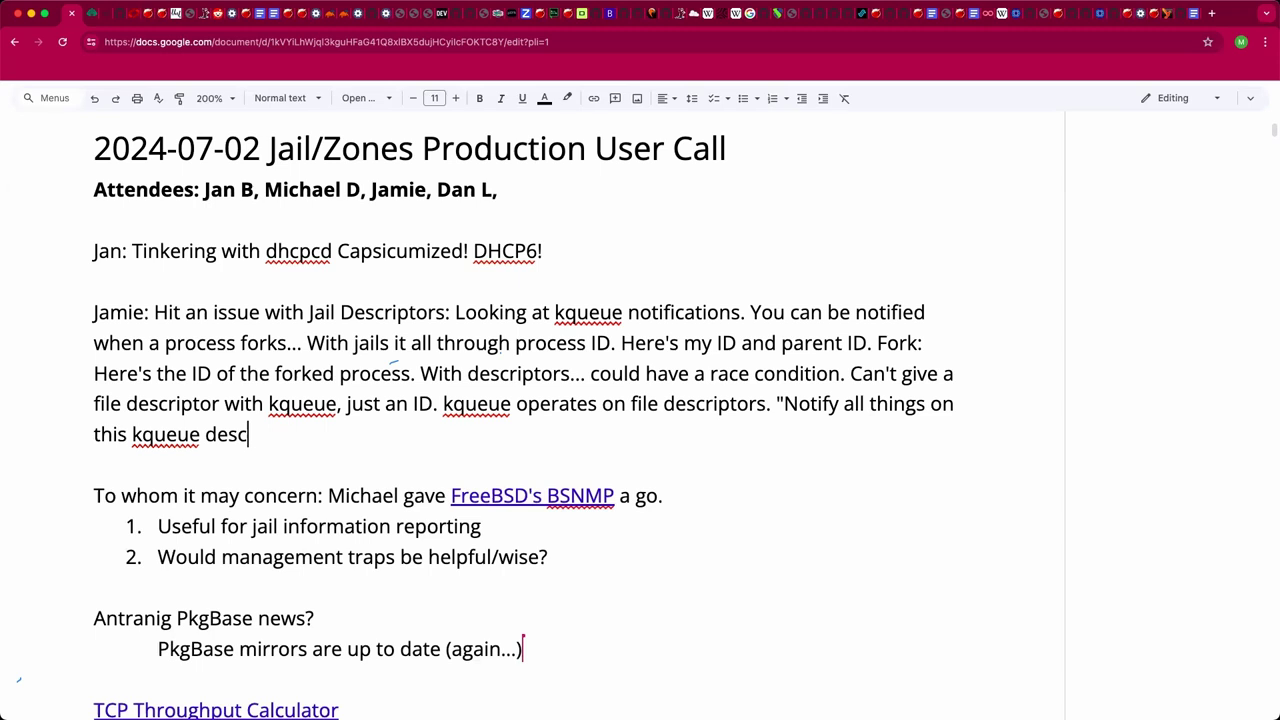
pyautogui.press('BackSpace')
pyautogui.press('BackSpace')
pyautogui.write('ptor", not this ')
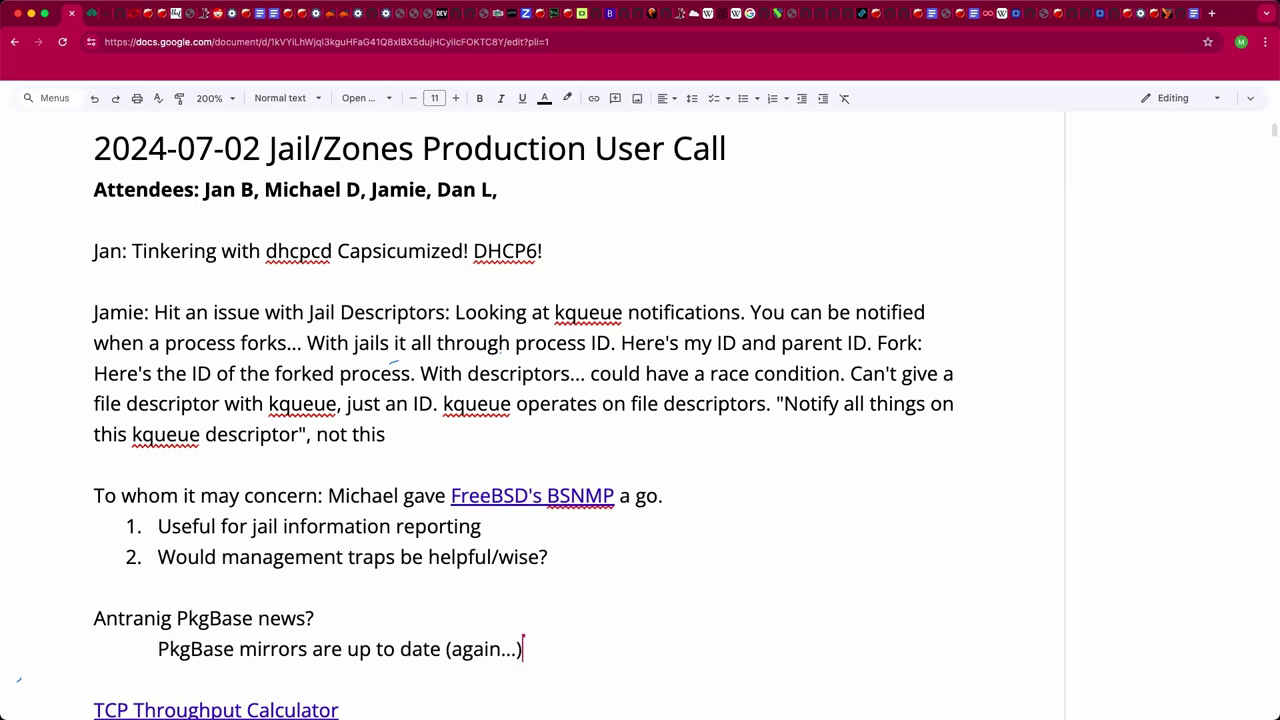
pyautogui.write('file desc')
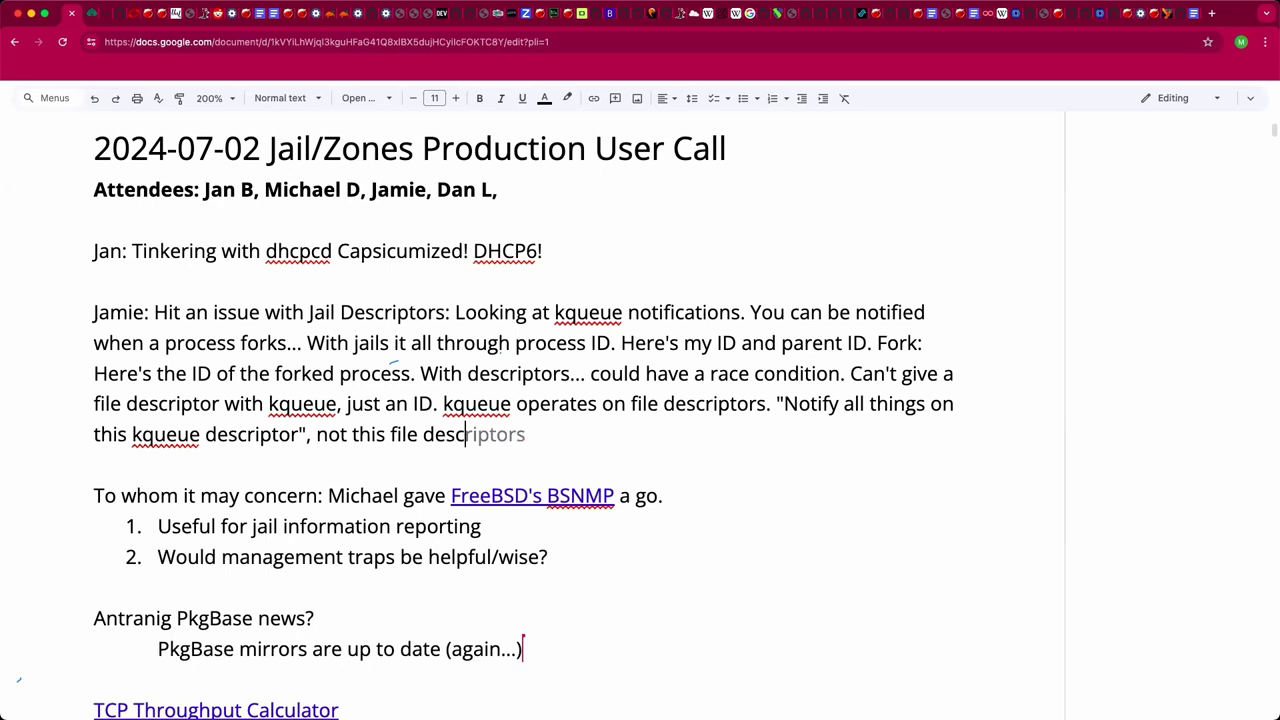
pyautogui.press('Tab')
pyautogui.press('BackSpace')
pyautogui.write('.')
# Step: Add that descriptors can be created to access jails, but not children without race conditions
pyautogui.write('Can create and a')
pyautogui.press('BackSpace')
pyautogui.write('descriptors and access the jails')
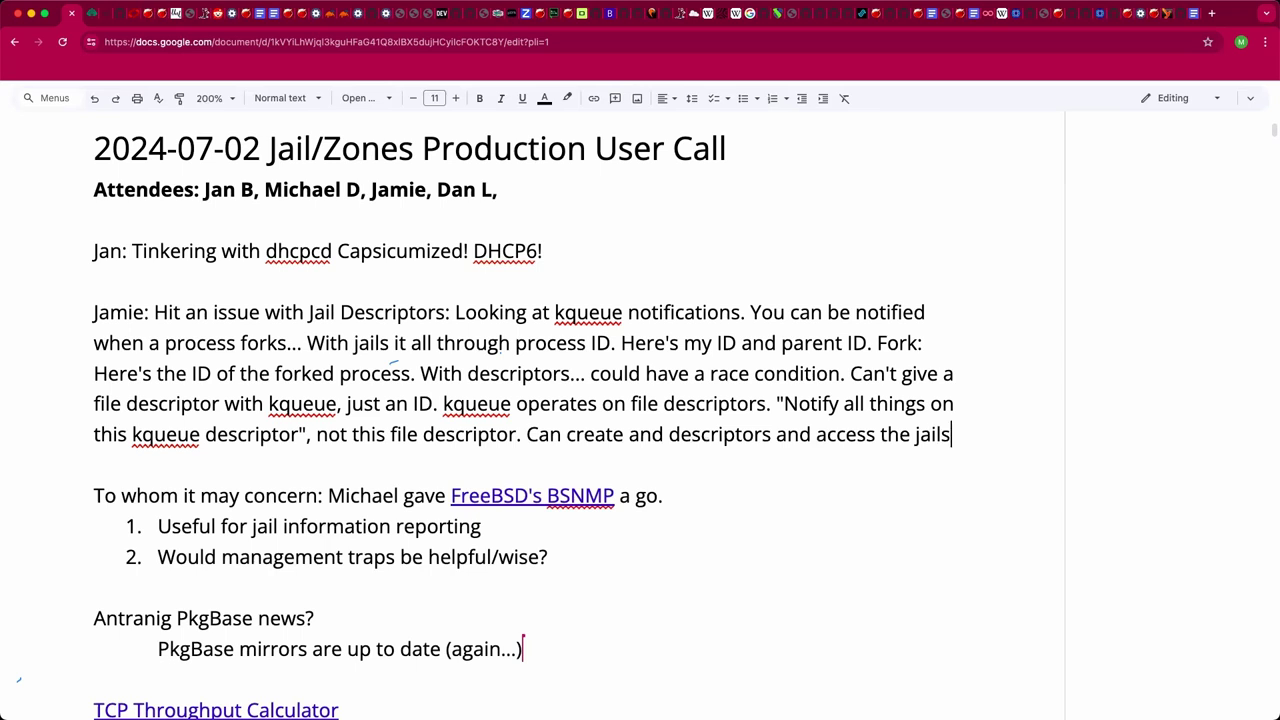
pyautogui.write(', but cannot ')
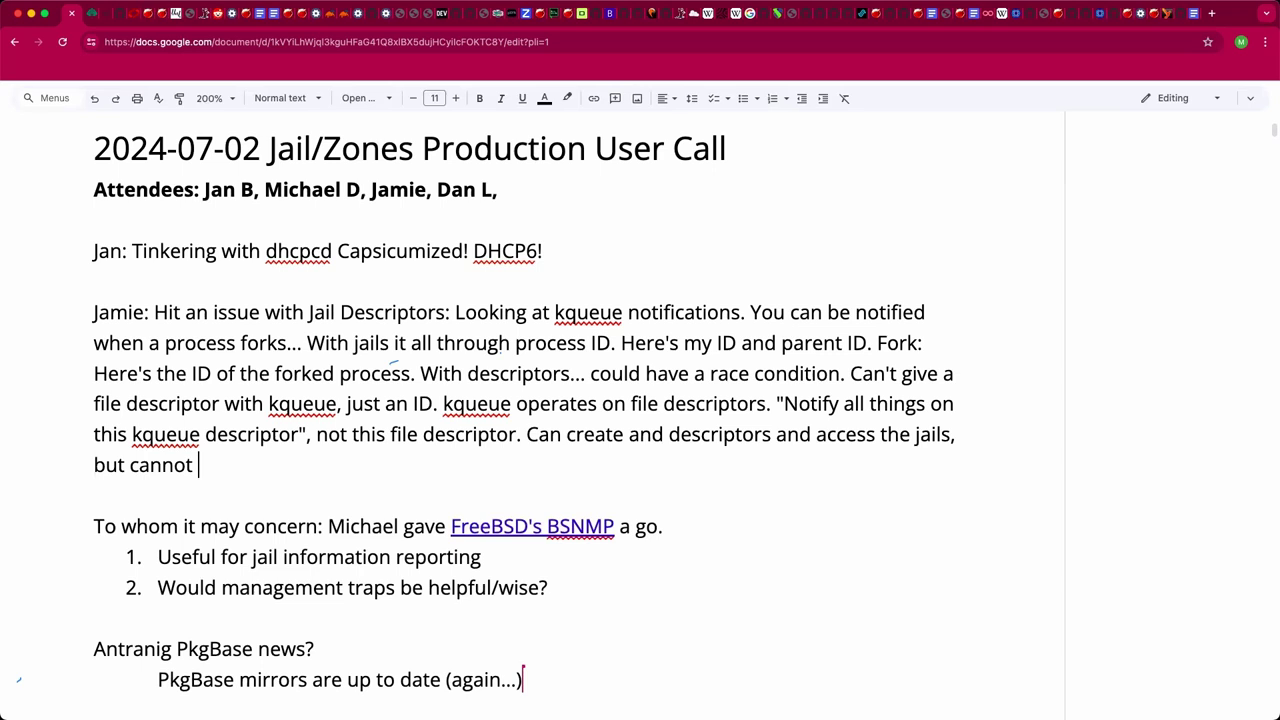
pyautogui.write('access children wi')
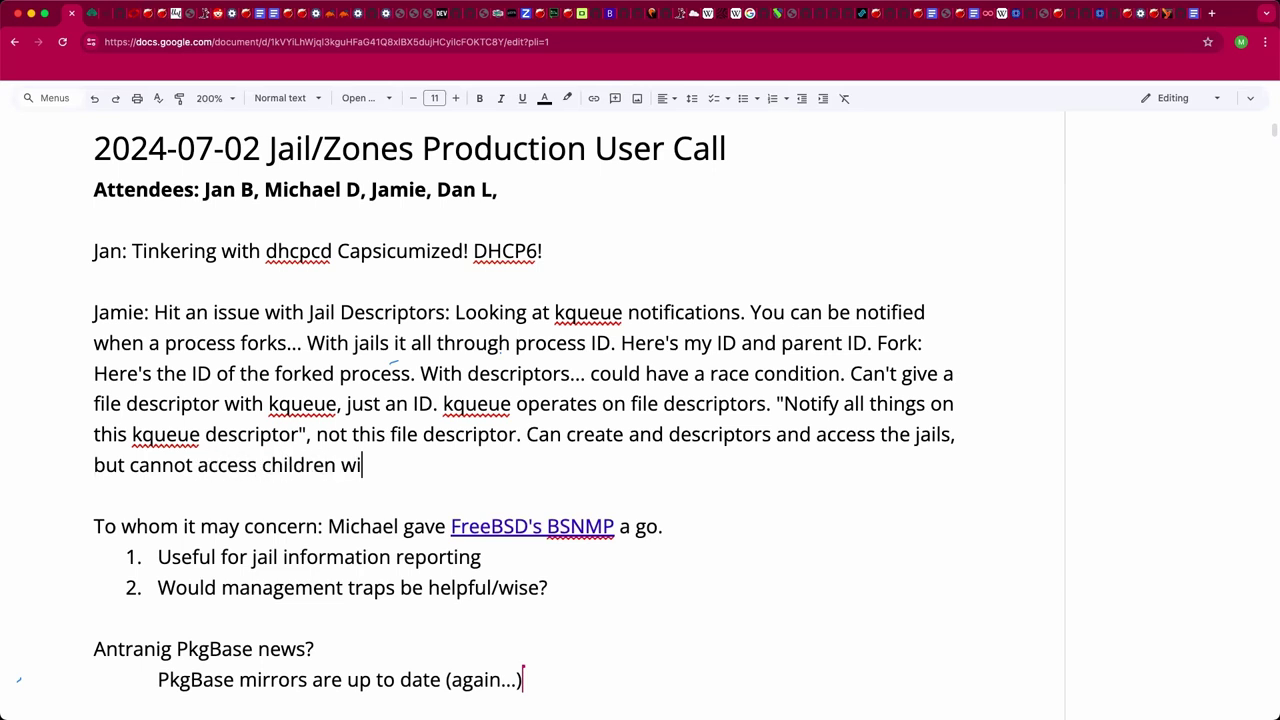
pyautogui.write('thout race condi')
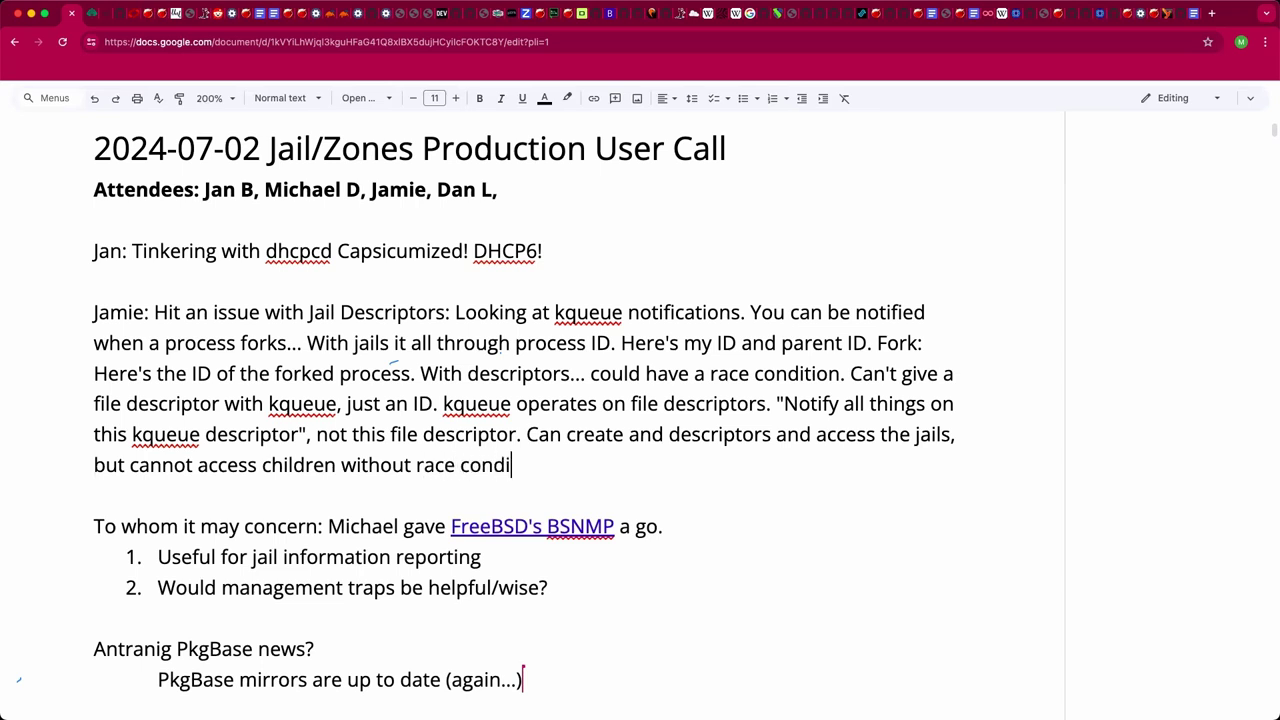
pyautogui.write('tions. Jan: ')
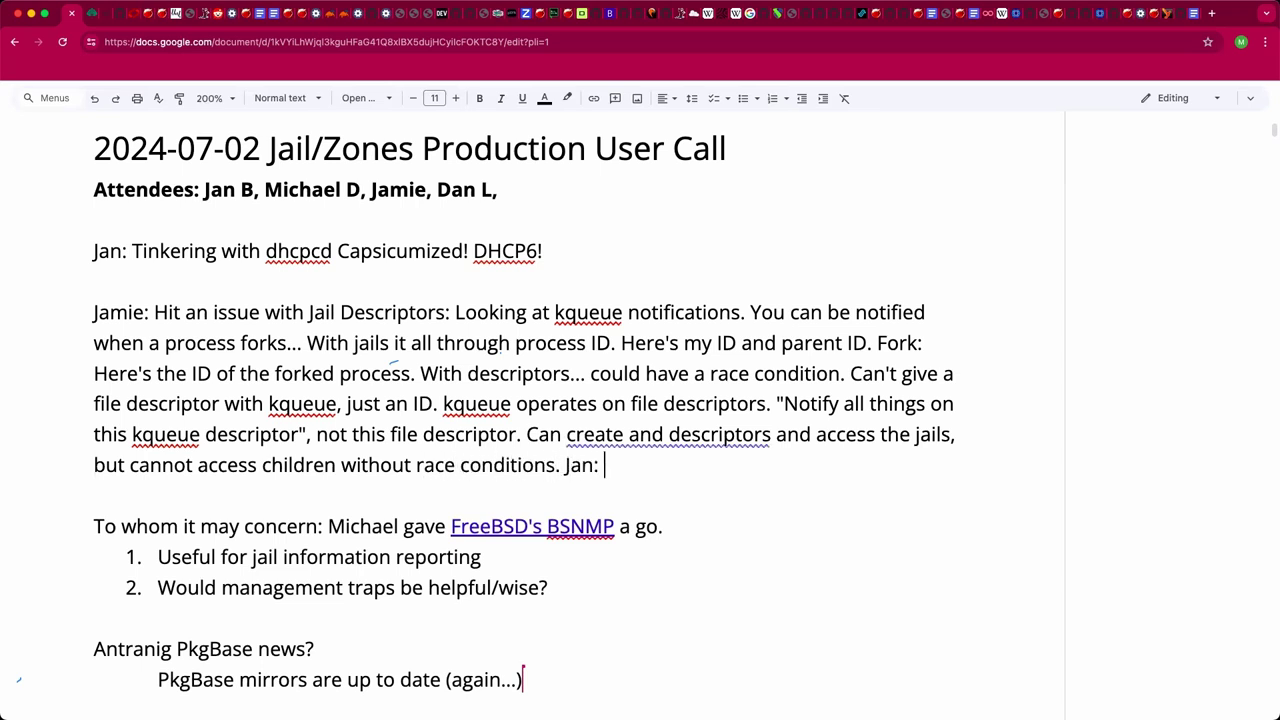
pyautogui.write('Have an event')
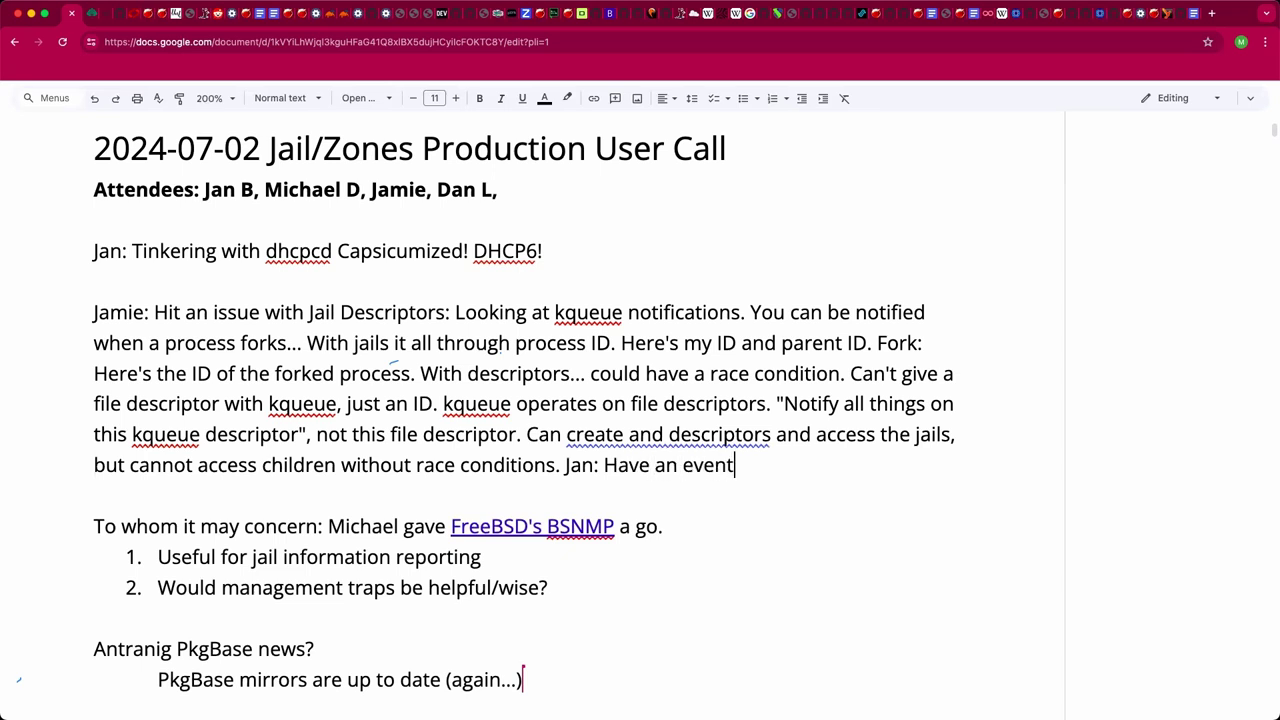
pyautogui.write(' o')
# Step: Write the reply: an event like node accident or node fork, consumed via an ioctl
pyautogui.write('like node acciden')
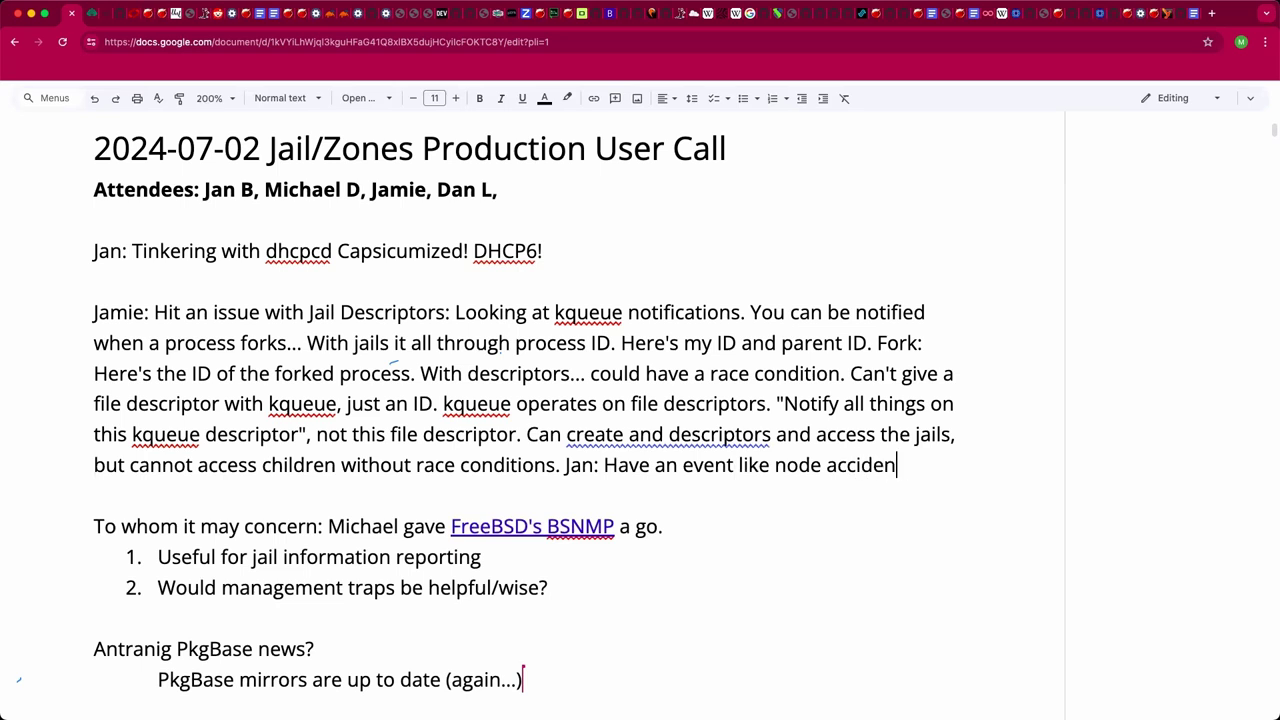
pyautogui.write('t or node fork. The')
pyautogui.press('BackSpace')
pyautogui.press('BackSpace')
pyautogui.press('BackSpace')
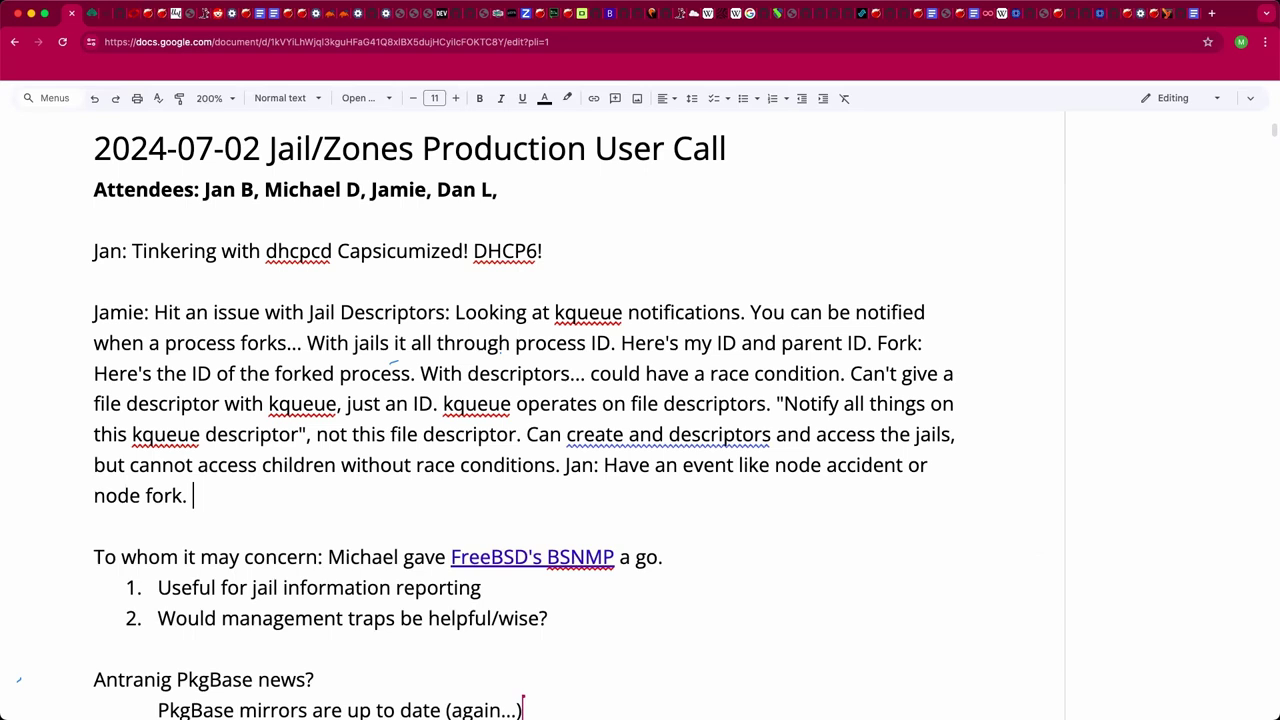
pyautogui.write('and the consu')
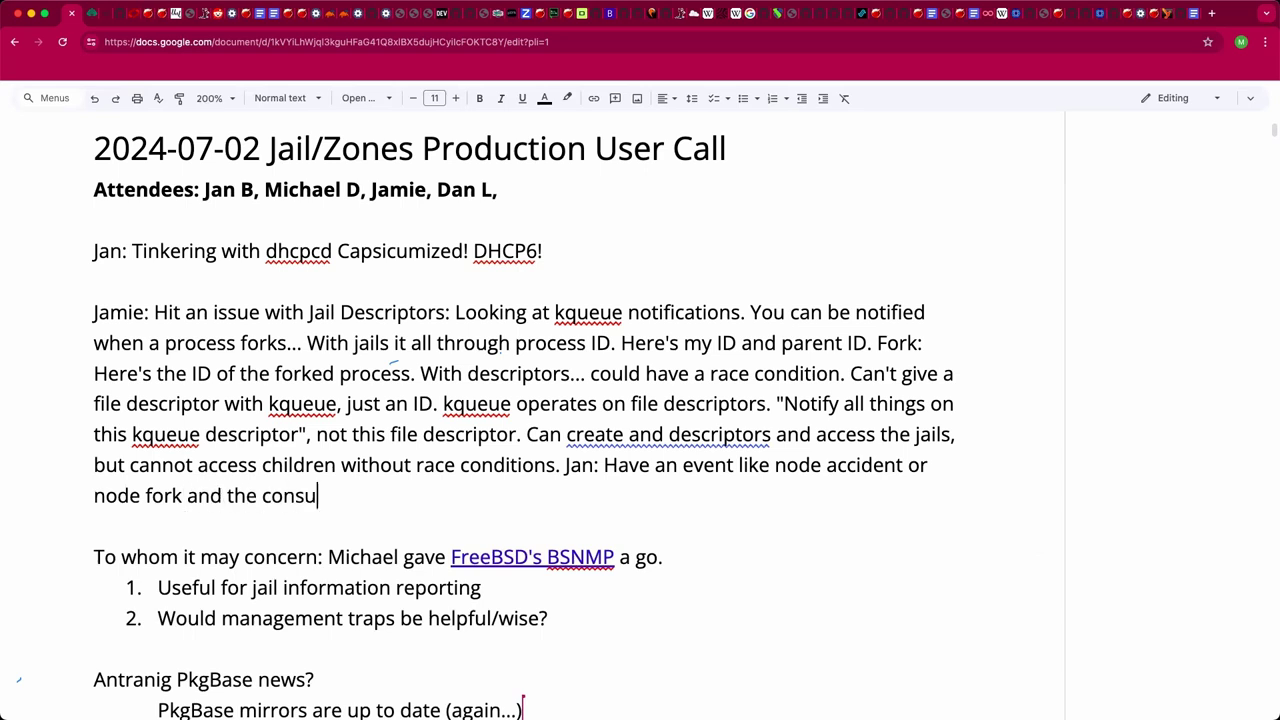
pyautogui.write('mer uses ad')
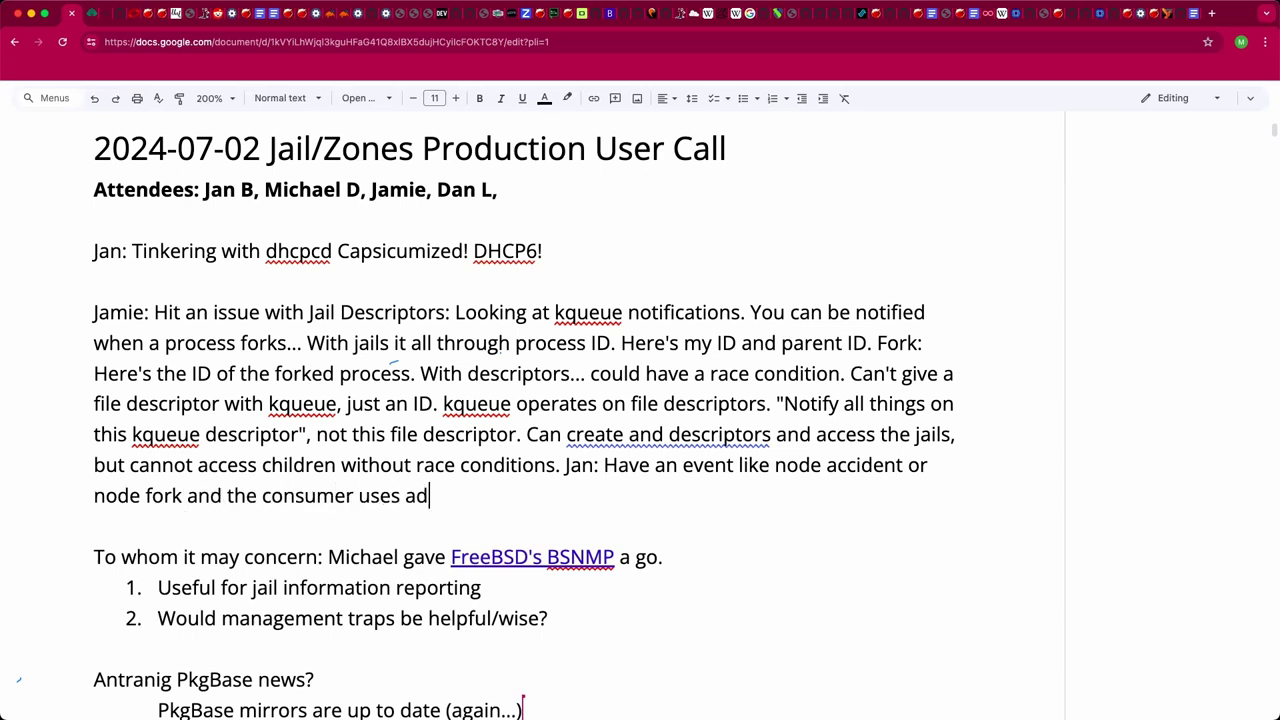
pyautogui.press('BackSpace')
pyautogui.write('n ioctl to consume ')
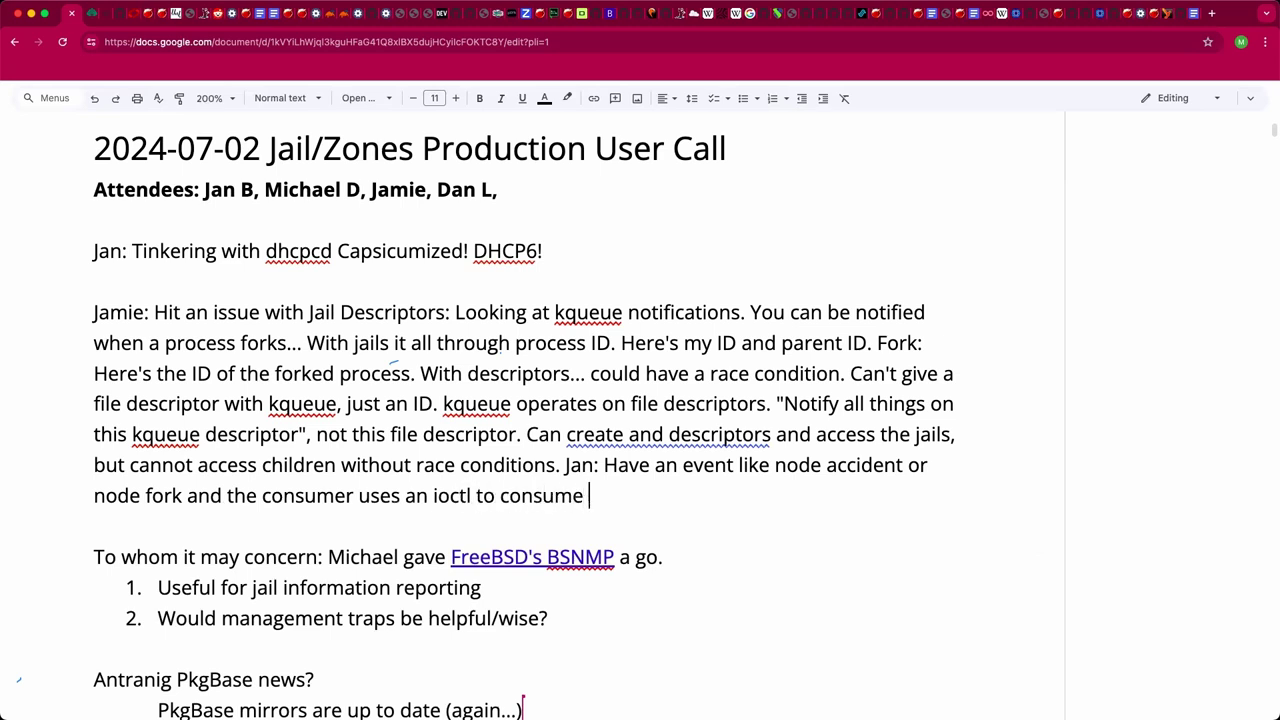
pyautogui.write('a child. kqueue is')
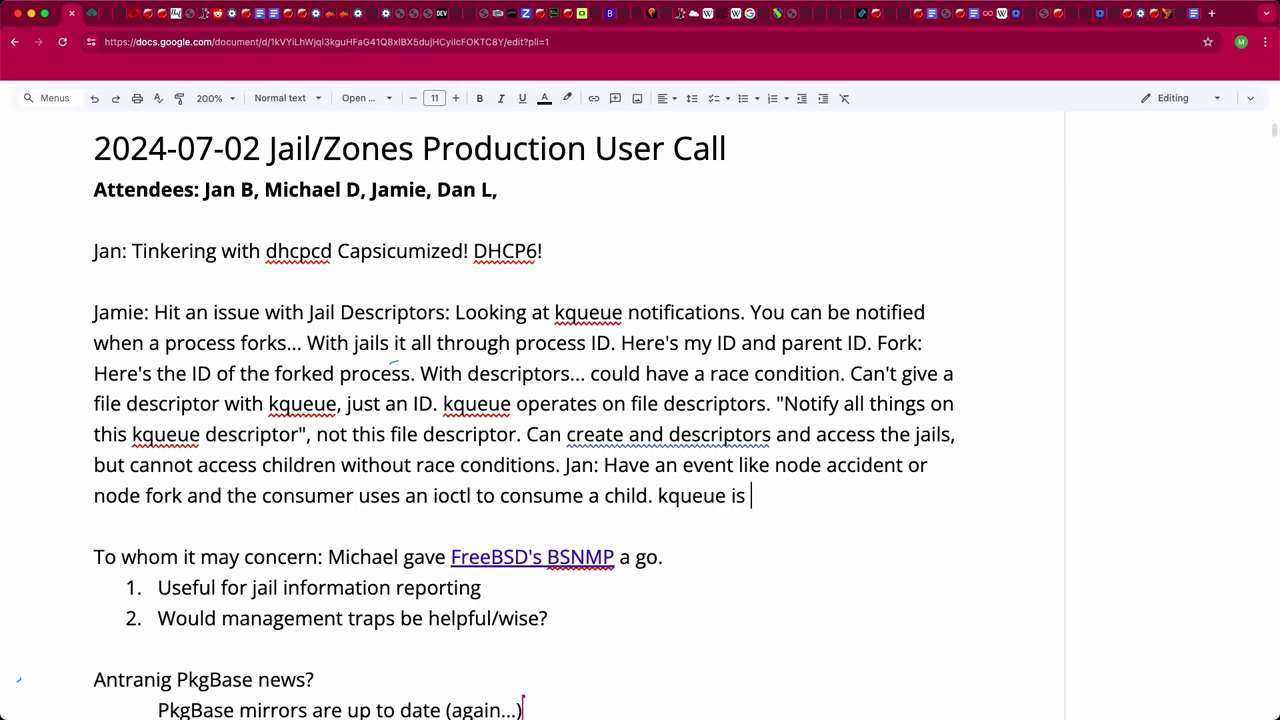